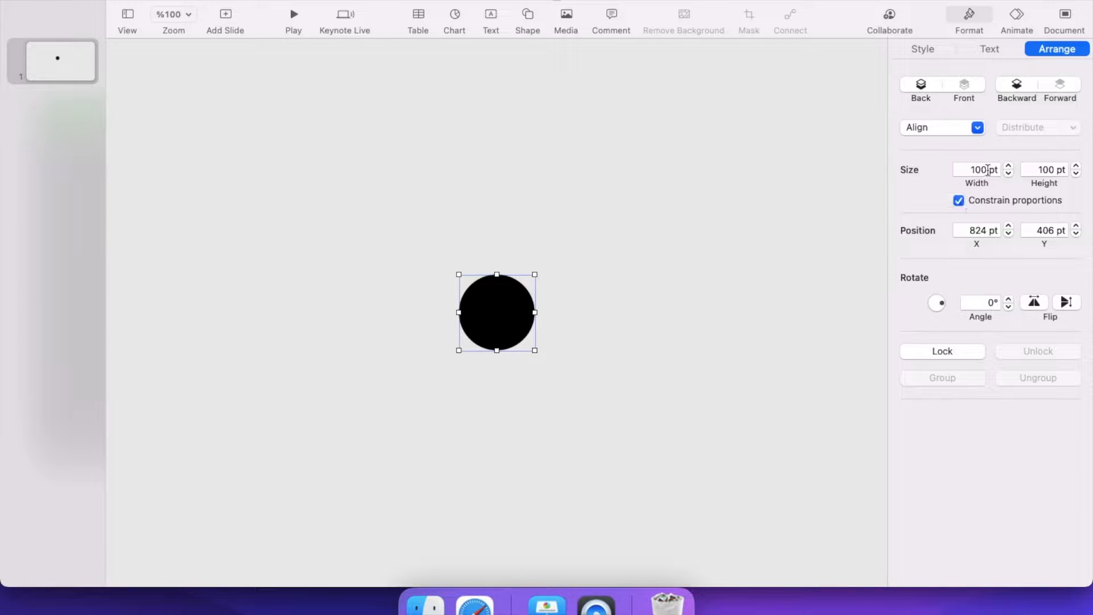
Resize the black circle to 200 pt wide and high, and centre it on the slide at X 860, Y 440.
key("Return")
left_click_drag(518, 400, 476, 393)
scroll(477, 394, "down", 5)
left_click_drag(456, 299, 484, 315)
scroll(486, 318, "up", 5)
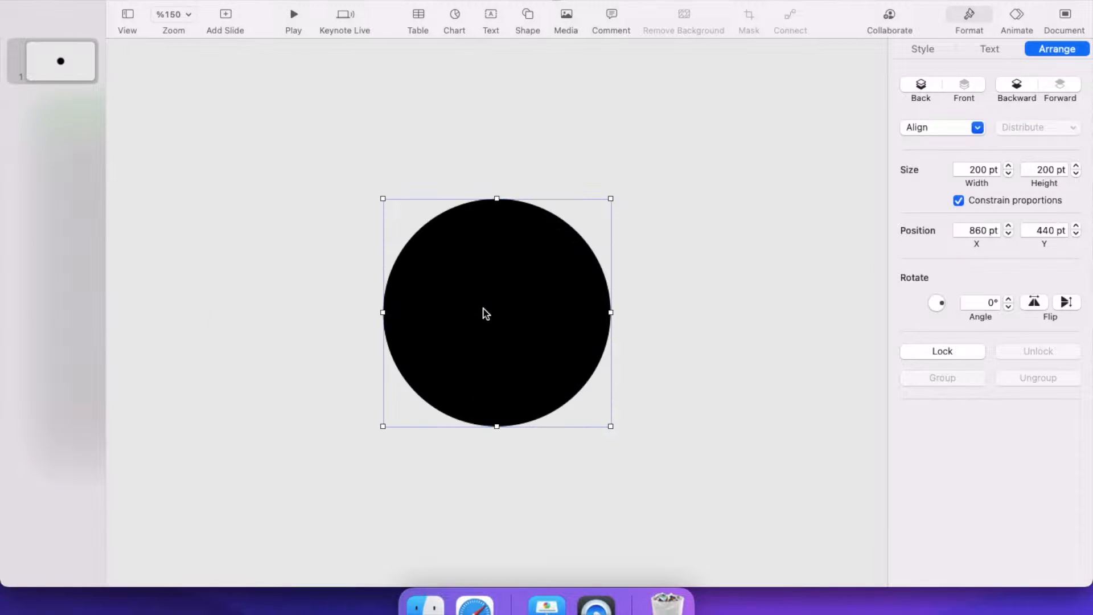
Add a 100 pt square over the circle's right half at X 965, Y 483, and fill it with white.
left_click(533, 20)
left_click(522, 137)
left_click_drag(517, 346, 583, 344)
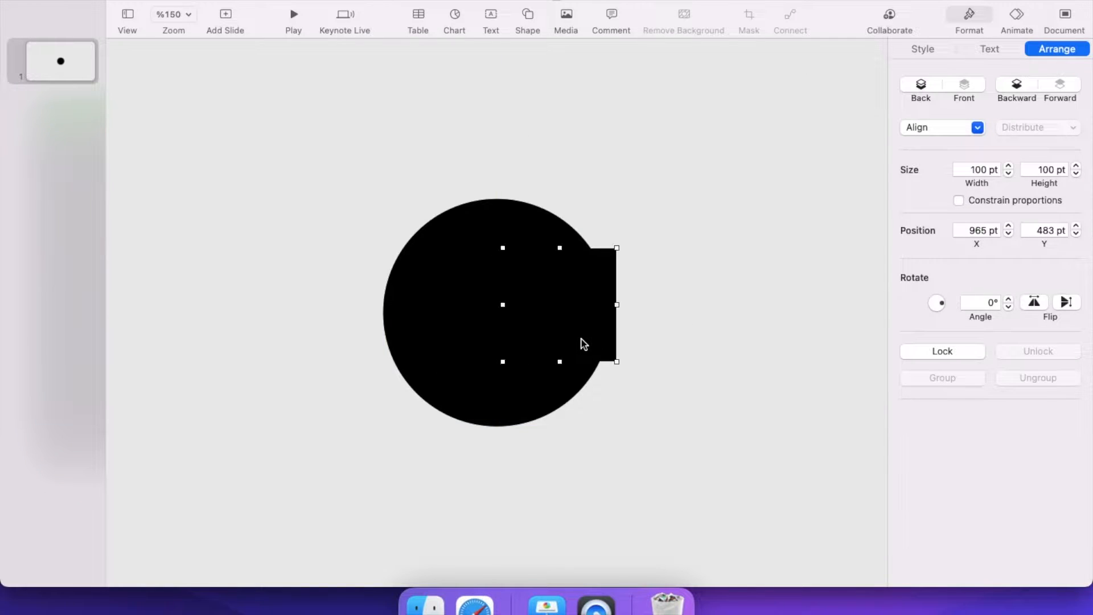
left_click(932, 51)
left_click(917, 262)
left_click(851, 363)
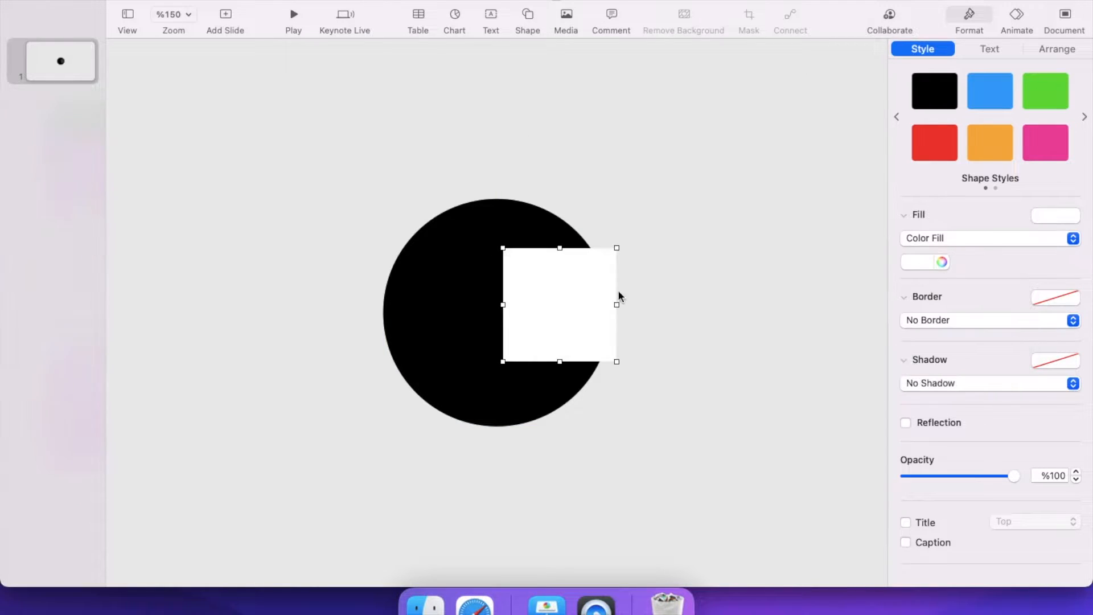
Stretch the white square vertically past both ends of the circle, and move the circle so its centre line meets the rectangle's left edge.
left_click_drag(560, 248, 559, 111)
left_click_drag(560, 361, 559, 468)
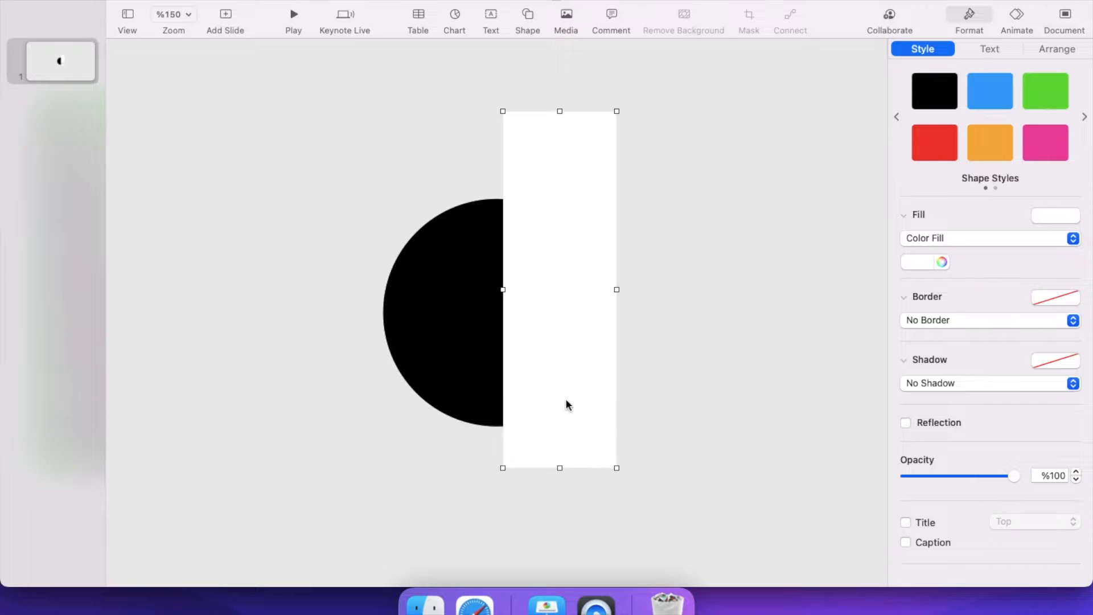
left_click(469, 321)
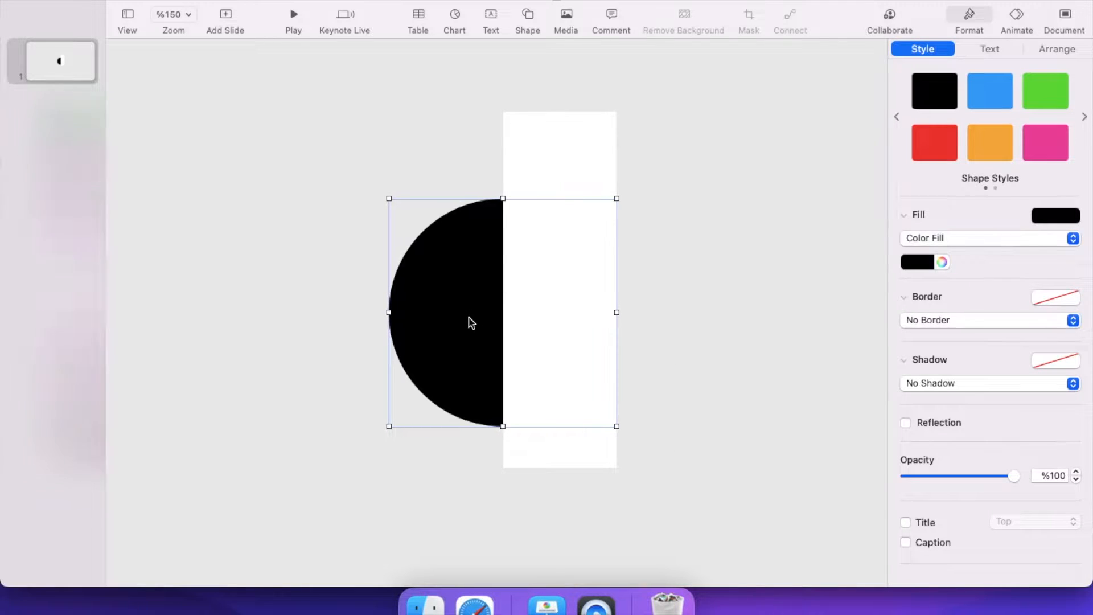
Subtract the white rectangle from the black circle to leave its left half.
scroll(471, 322, "up", 5)
left_click_drag(381, 90, 820, 374)
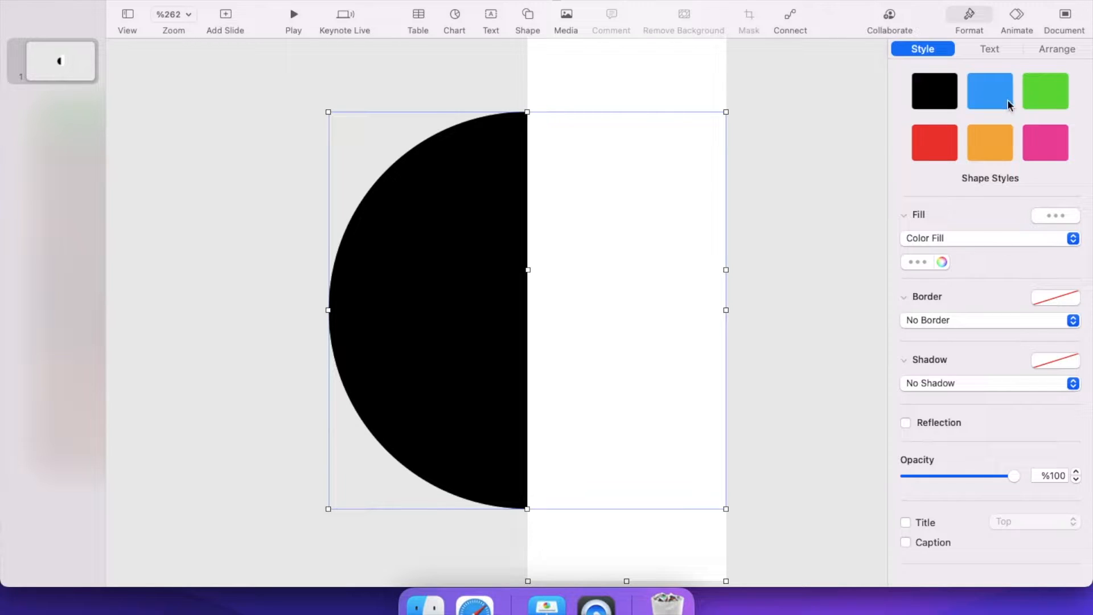
left_click(1057, 49)
left_click(1015, 423)
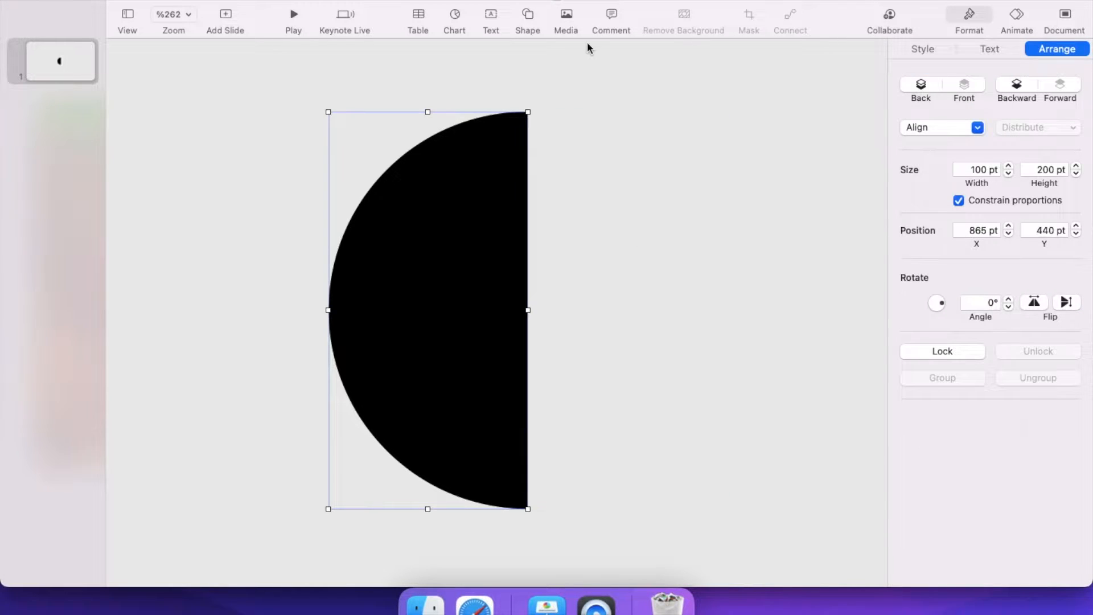
Add a new circle over the black half circle and fill it with white.
left_click(529, 20)
left_click(648, 138)
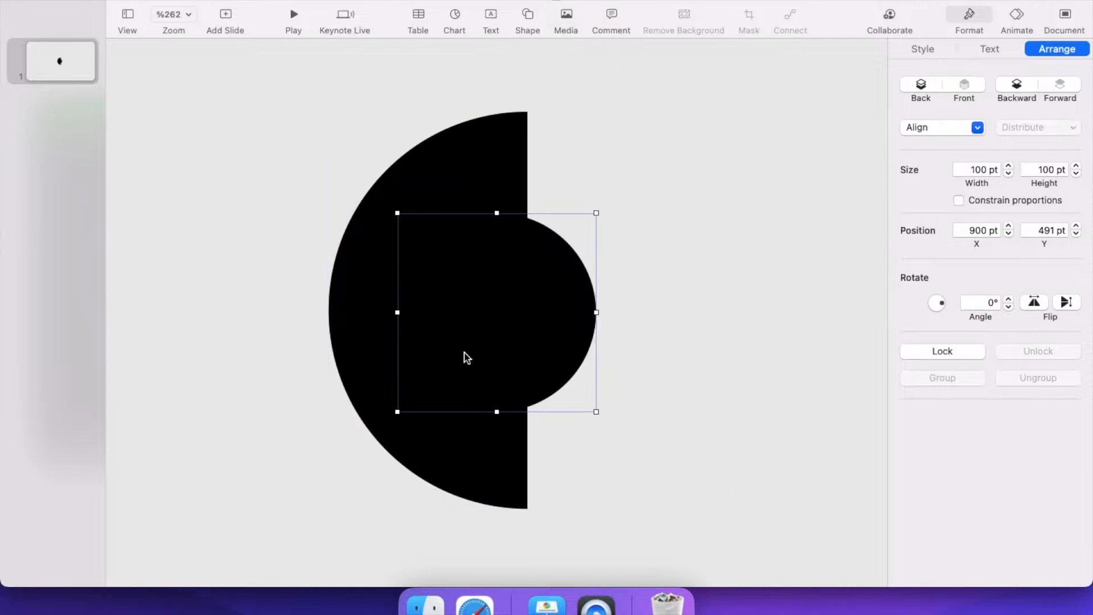
left_click(931, 50)
left_click(929, 263)
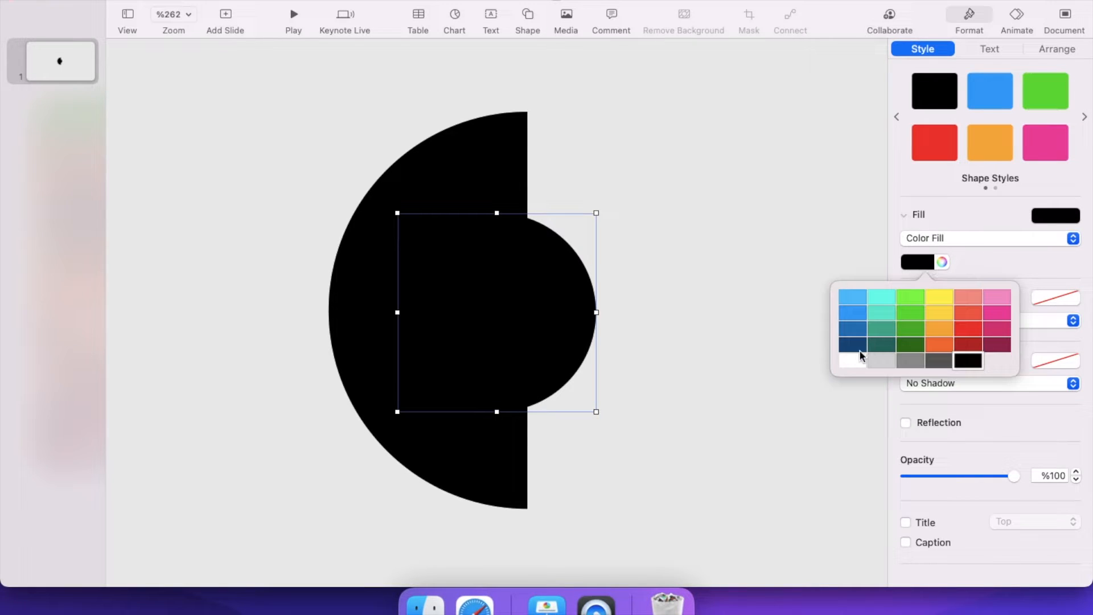
left_click(852, 360)
Resize the white circle proportionally to 190 pt and place it concentric with the half circle at X 870, Y 445.
left_click(1072, 52)
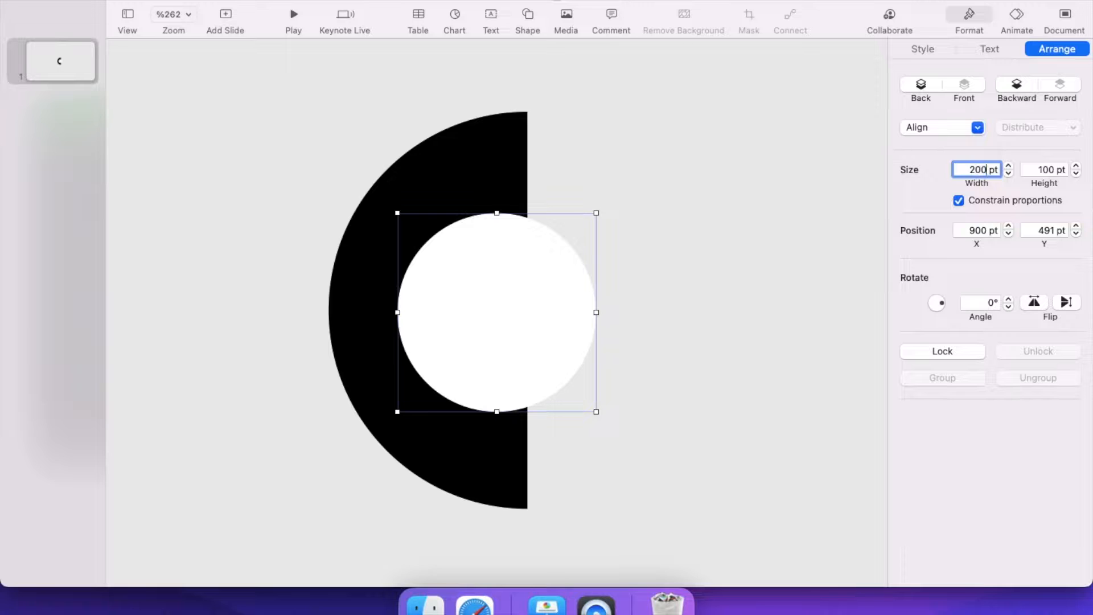
key("Return")
left_click_drag(614, 368, 625, 261)
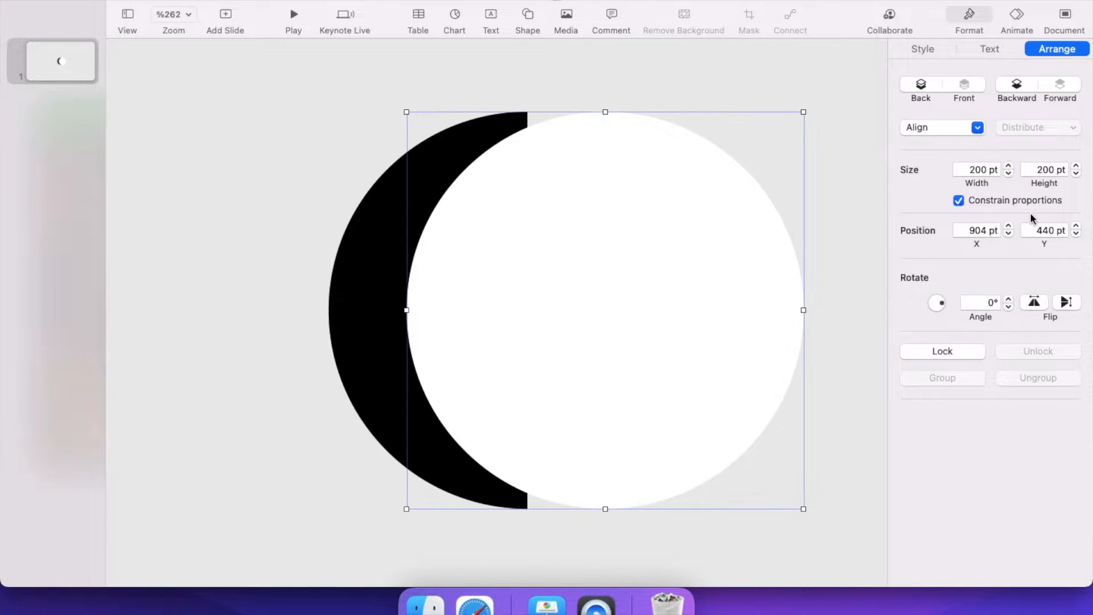
left_click_drag(1078, 175, 1078, 176)
left_click_drag(626, 275, 572, 277)
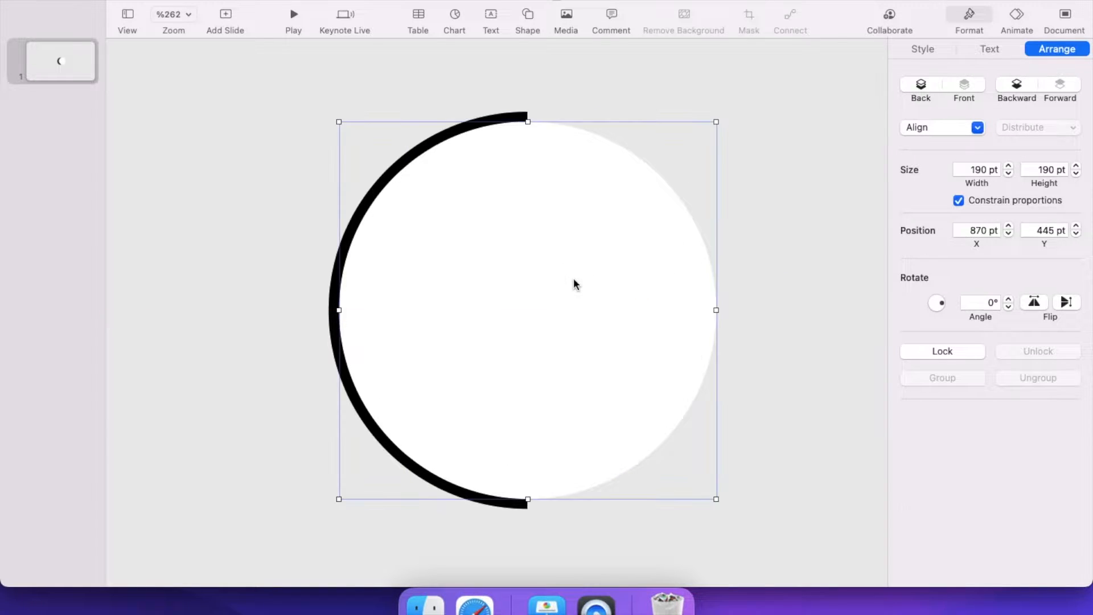
Subtract the white circle from the black half circle to leave a thin semicircular arc.
scroll(573, 278, "up", 5)
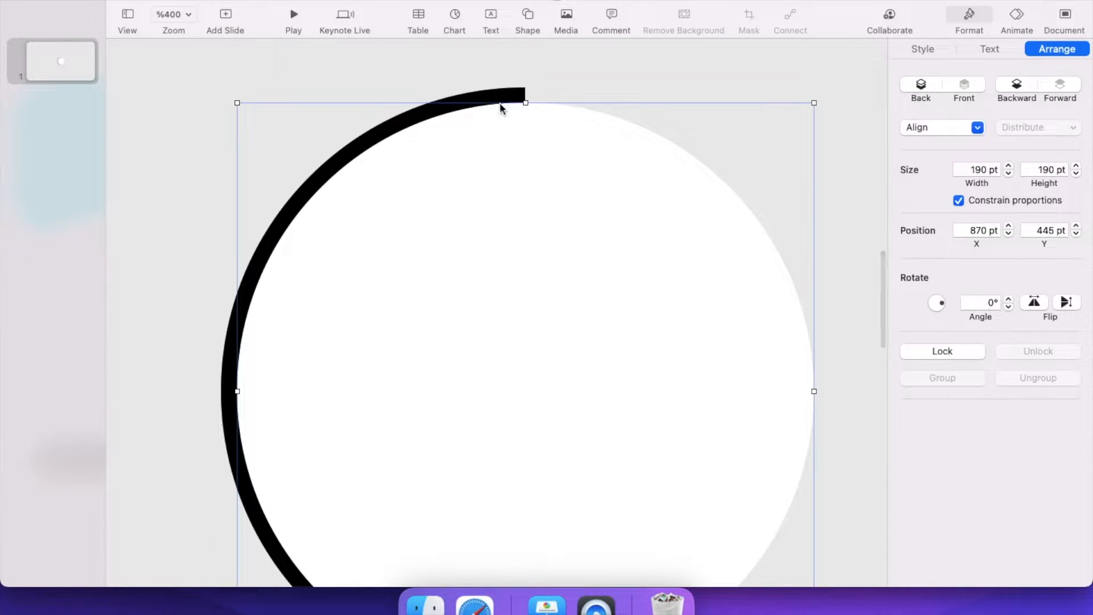
scroll(530, 193, "down", 3)
scroll(550, 254, "down", 4)
left_click_drag(393, 129, 645, 307)
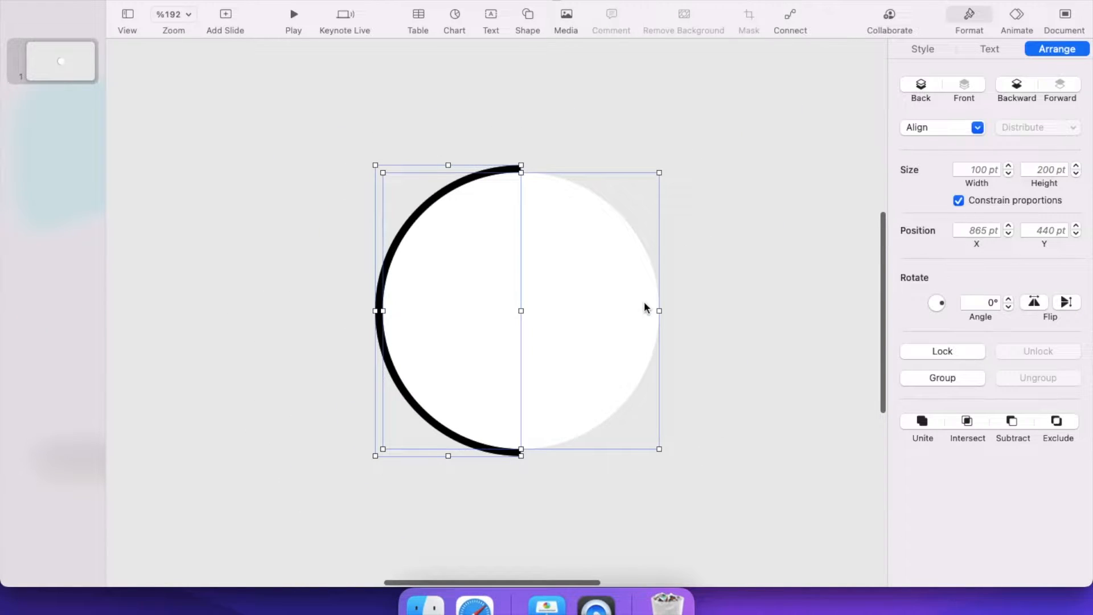
left_click(1012, 420)
Duplicate the arc and flip the copy horizontally.
right_click(474, 185)
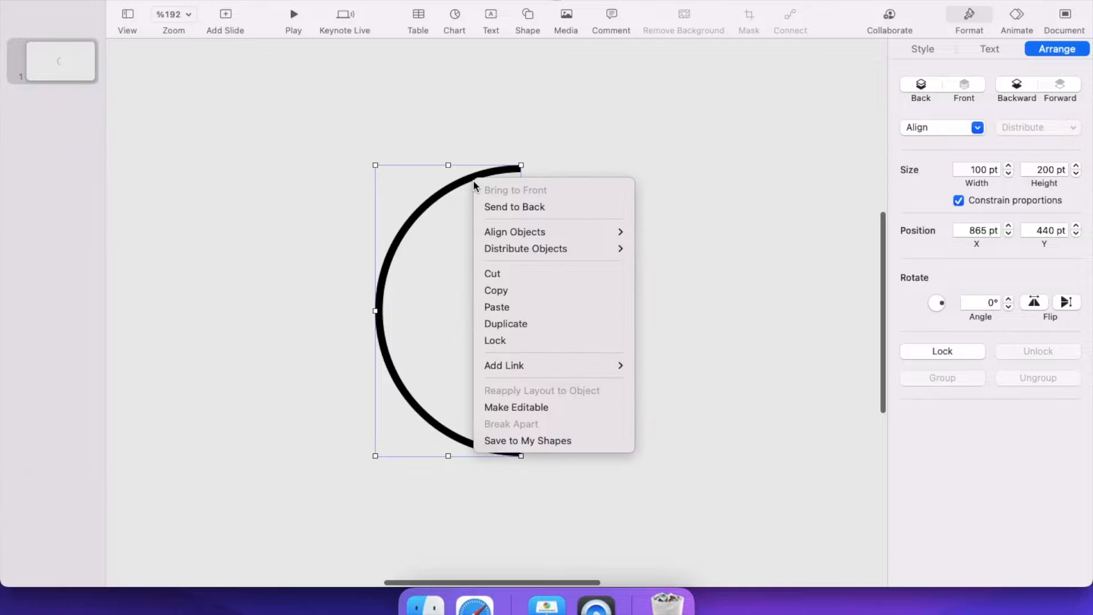
left_click(524, 322)
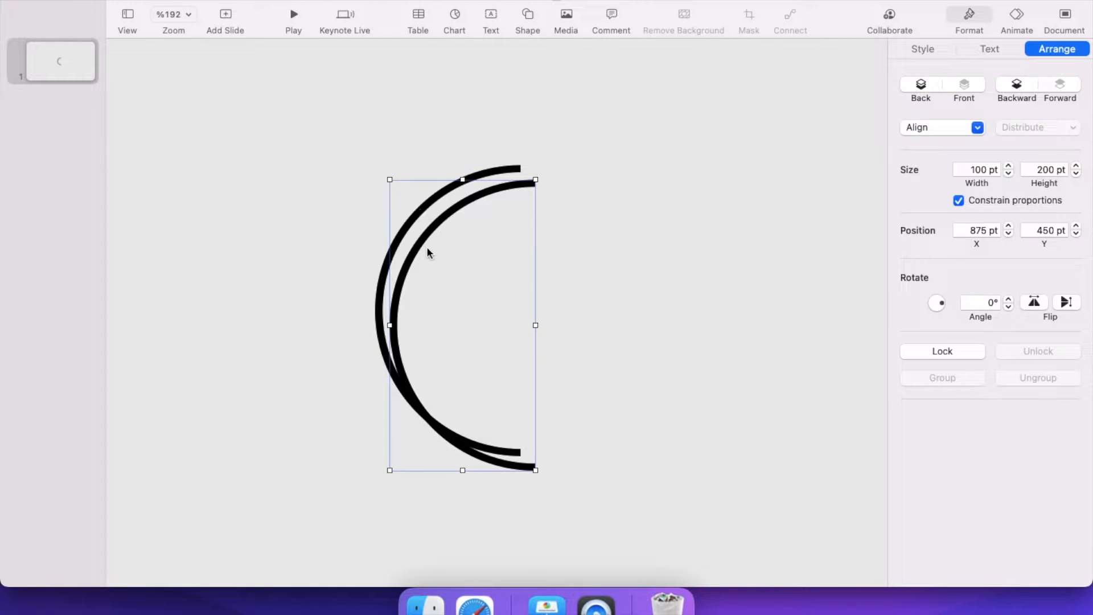
left_click_drag(419, 244, 470, 235)
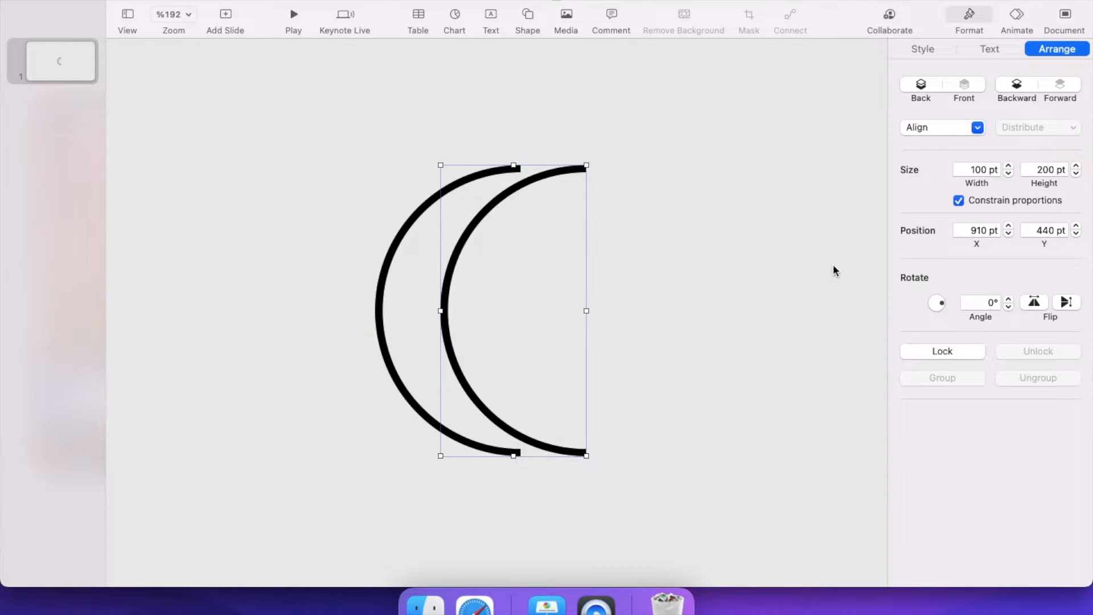
left_click(1034, 304)
Attach the flipped arc to the lower end of the first arc at X 965, Y 635, forming an S curve.
left_click_drag(574, 378, 592, 592)
left_click_drag(556, 485, 622, 463)
scroll(621, 464, "down", 8)
scroll(532, 358, "up", 10)
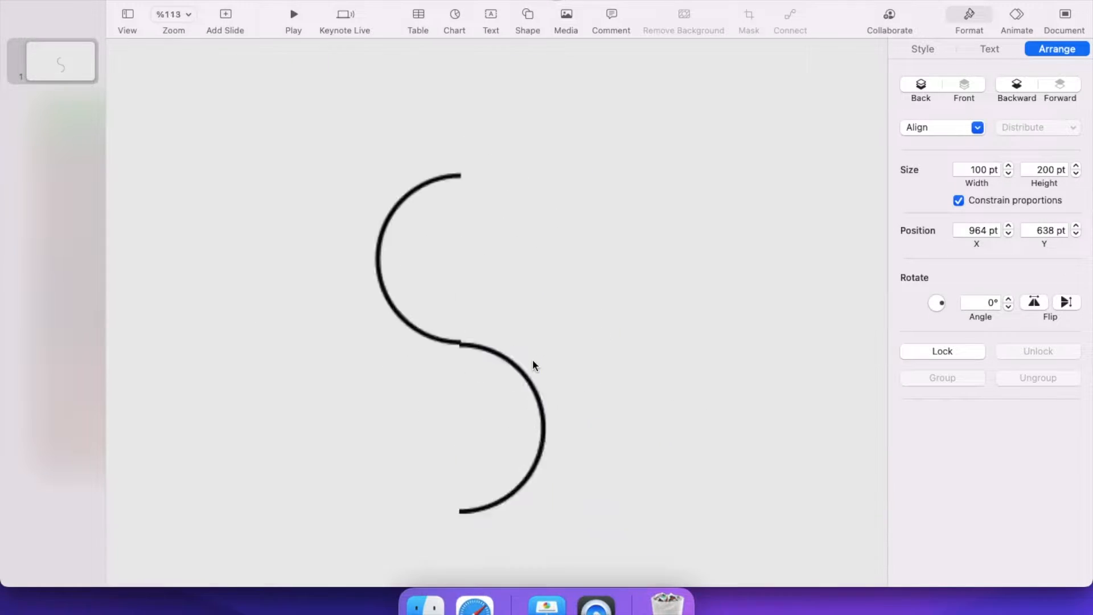
left_click_drag(405, 335, 417, 309)
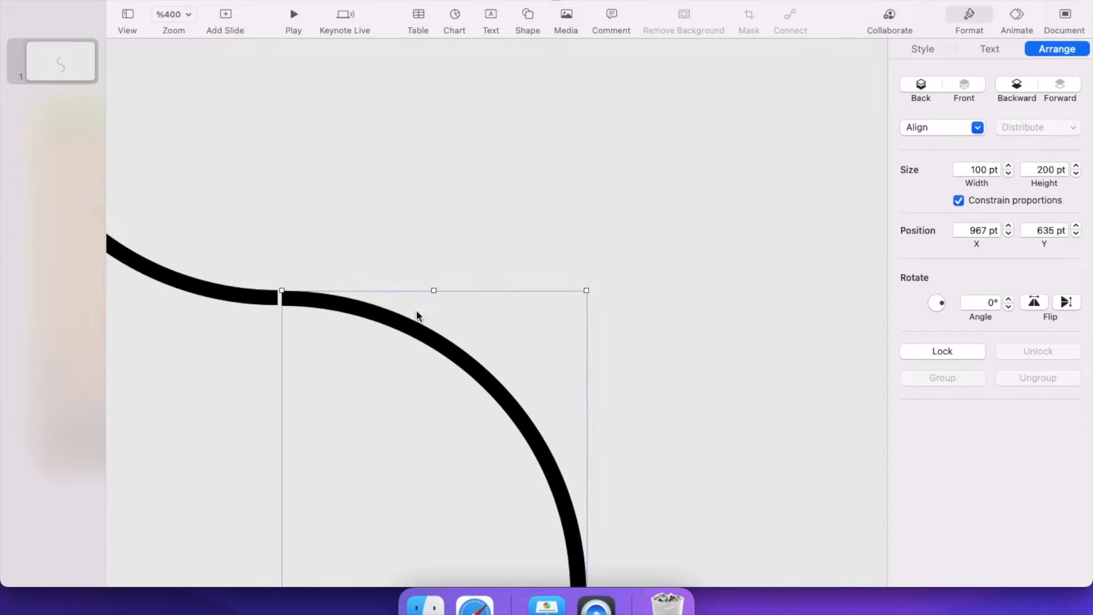
scroll(462, 233, "down", 5)
left_click_drag(499, 188, 500, 190)
scroll(499, 188, "down", 10)
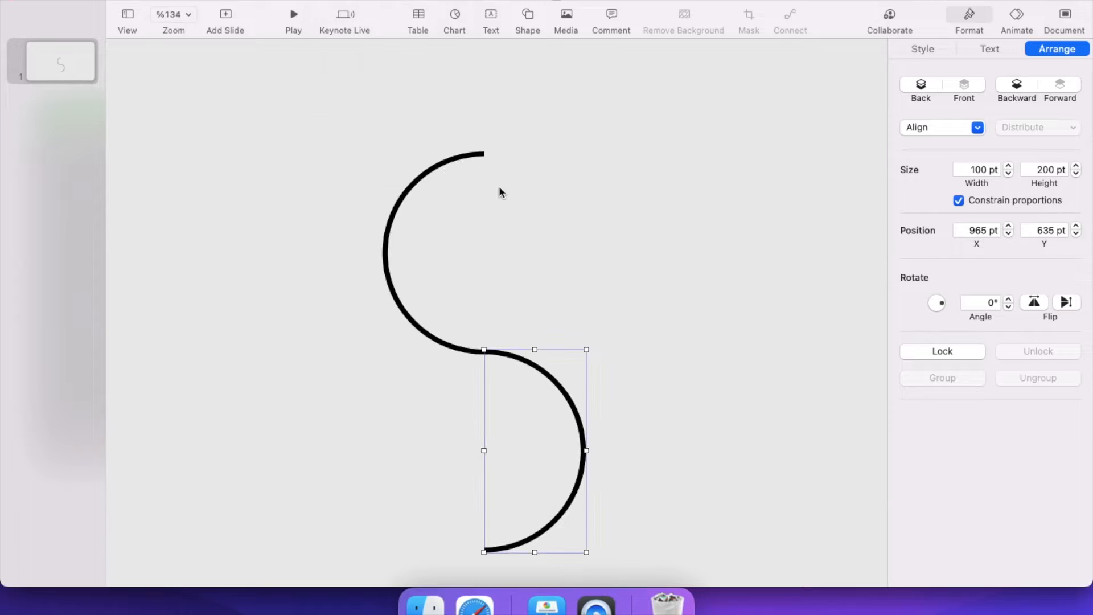
Duplicate both arcs together and place the copy directly above the original S curve.
left_click_drag(429, 227, 600, 442)
right_click(520, 395)
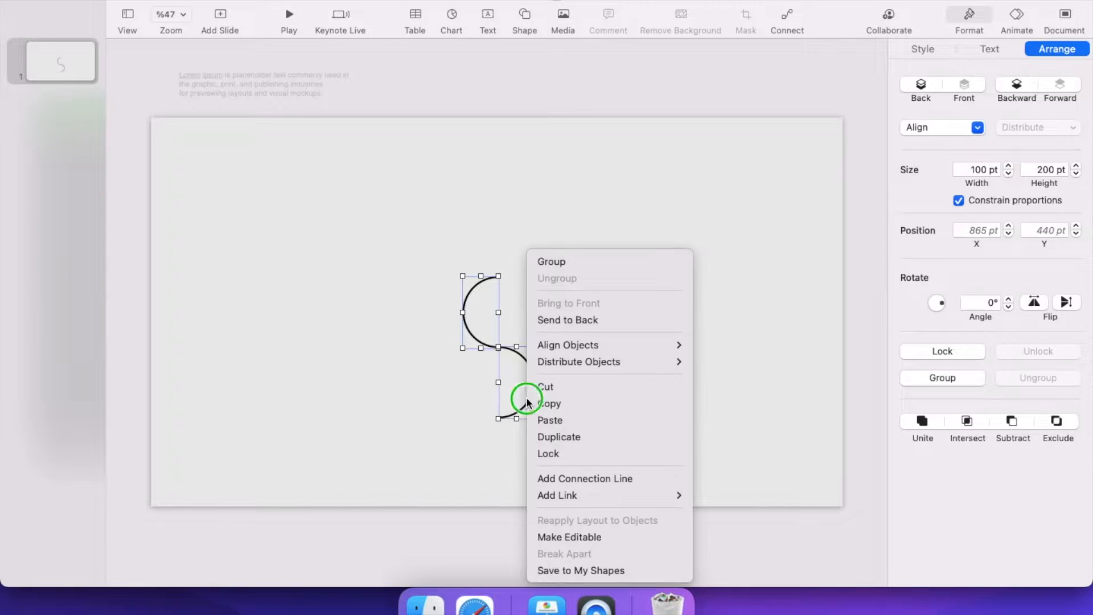
left_click(610, 436)
left_click_drag(538, 377, 528, 198)
scroll(534, 225, "up", 10)
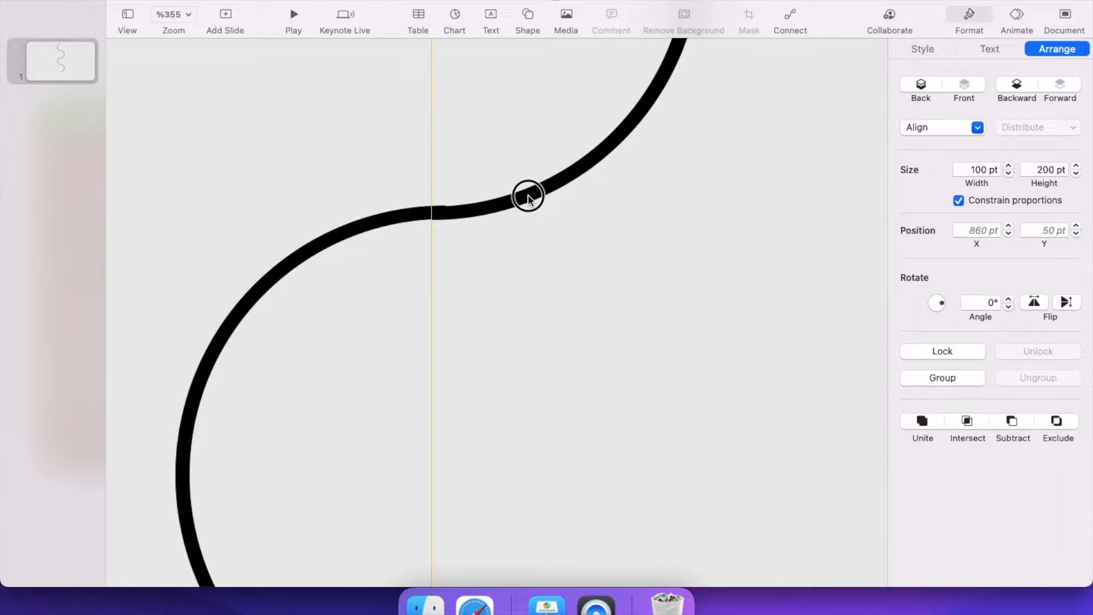
Align the two copied arcs with the lower curve, placing the top one at X 865, Y 50 and the second at X 965, Y 245.
scroll(529, 199, "down", 10)
left_click(568, 153)
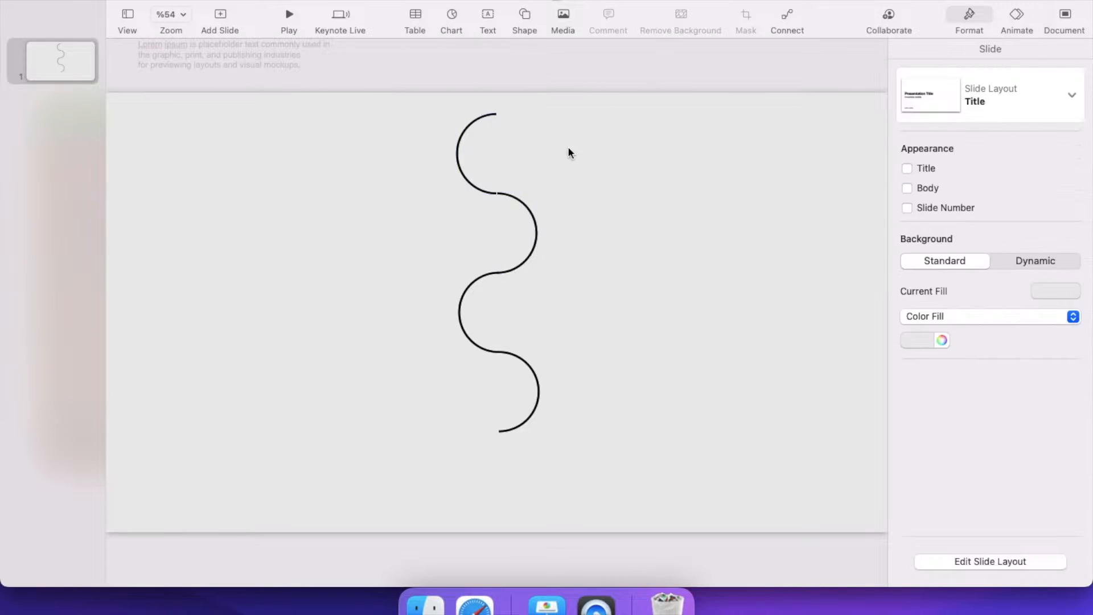
left_click_drag(463, 135, 468, 136)
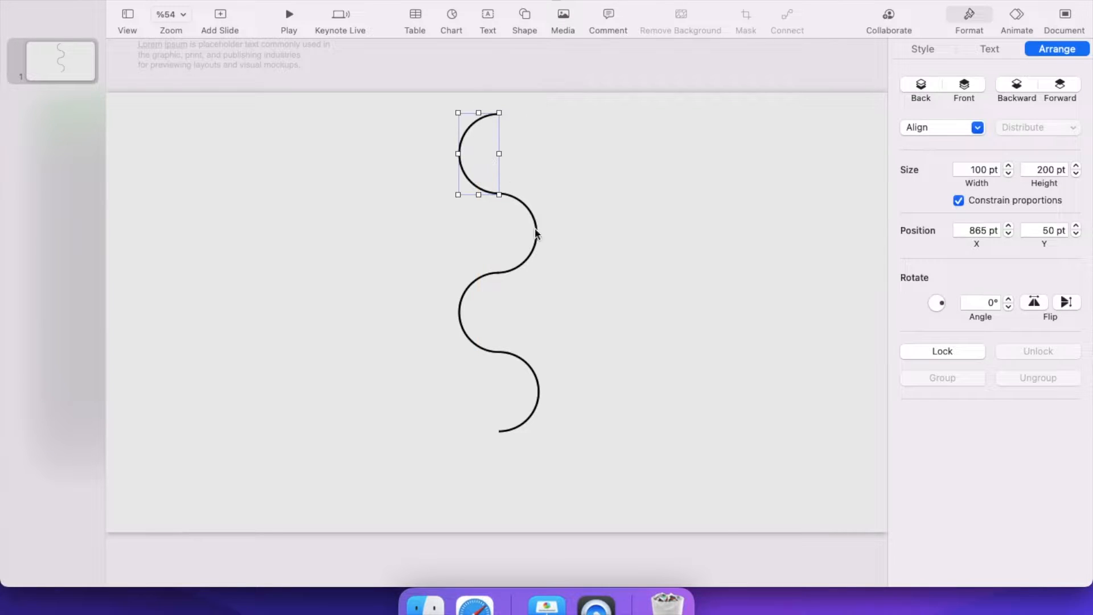
scroll(542, 230, "up", 10)
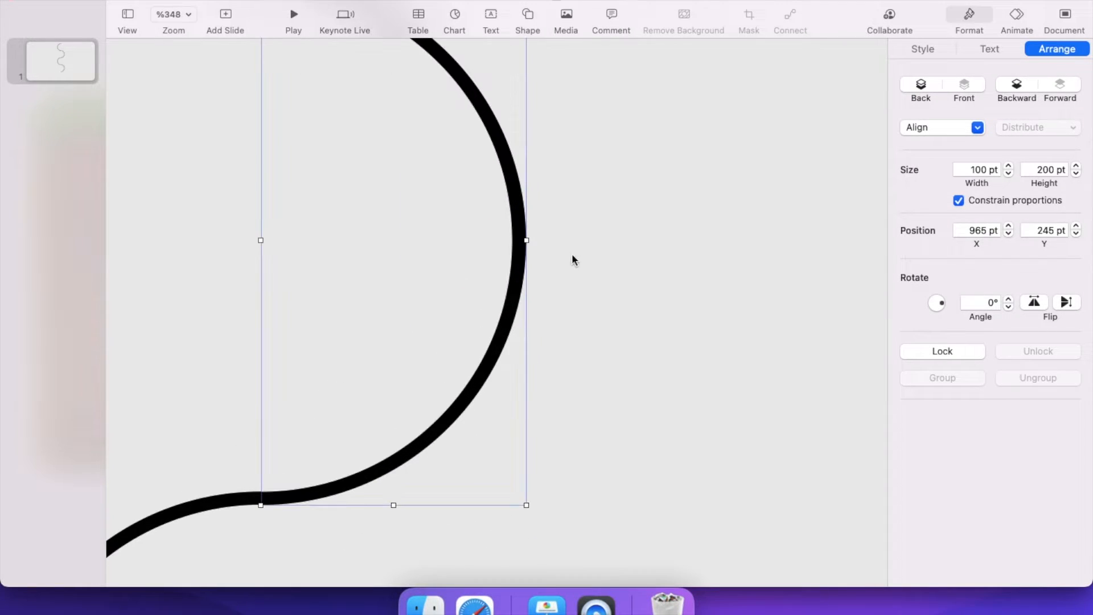
left_click(591, 276)
Move all four arcs together to the left part of the slide at about X 266, Y 148.
scroll(591, 276, "down", 10)
left_click_drag(438, 155, 590, 443)
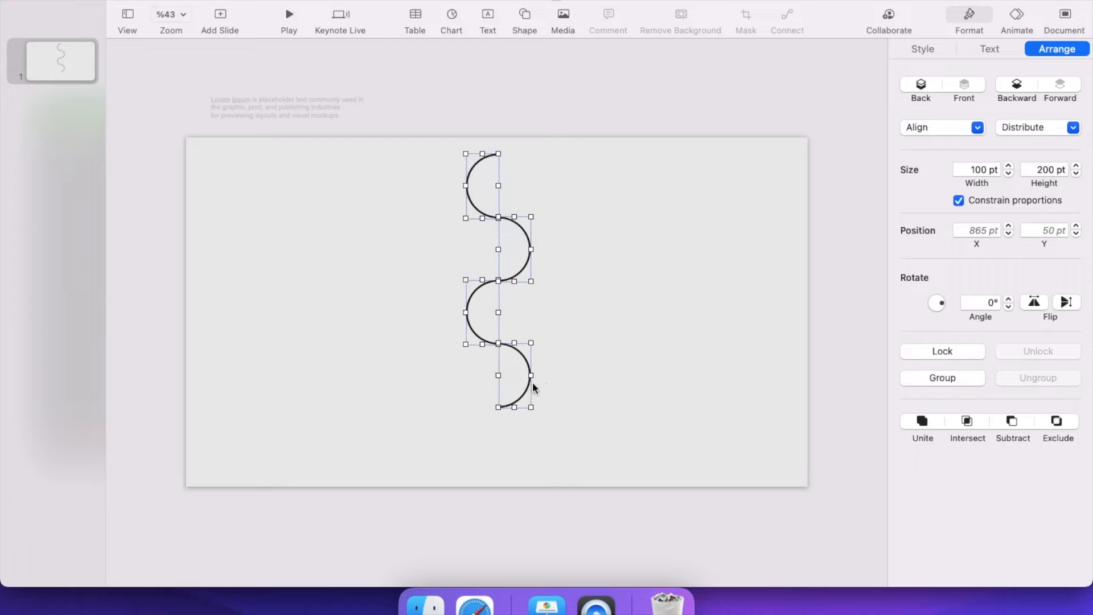
left_click_drag(522, 359, 522, 390)
left_click_drag(523, 307, 331, 307)
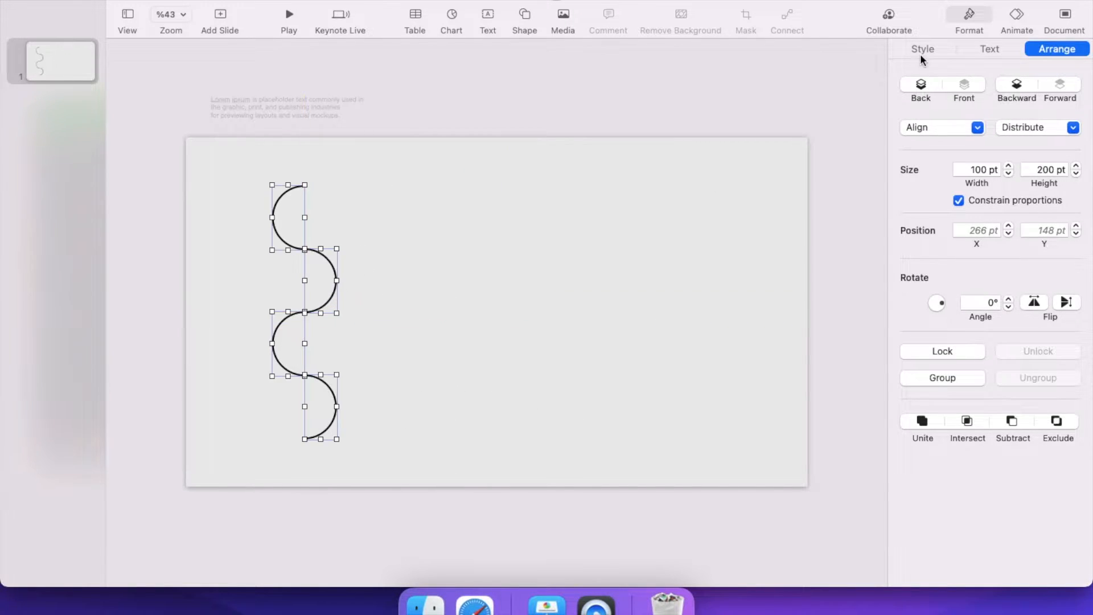
Fill all four arcs with the medium teal green from the colour swatches.
left_click(935, 48)
left_click(915, 263)
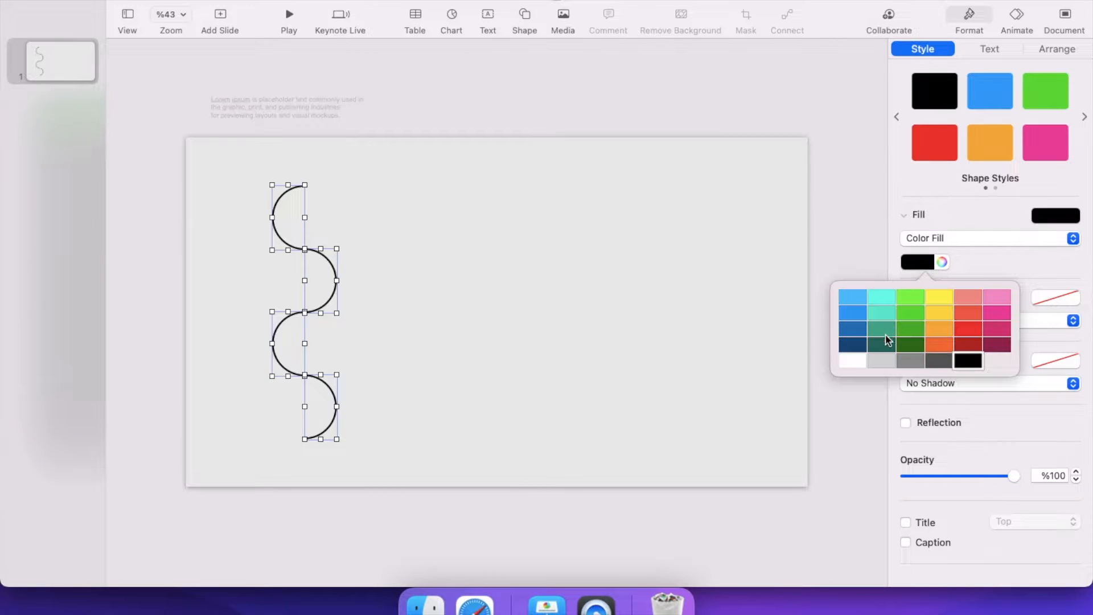
left_click(886, 330)
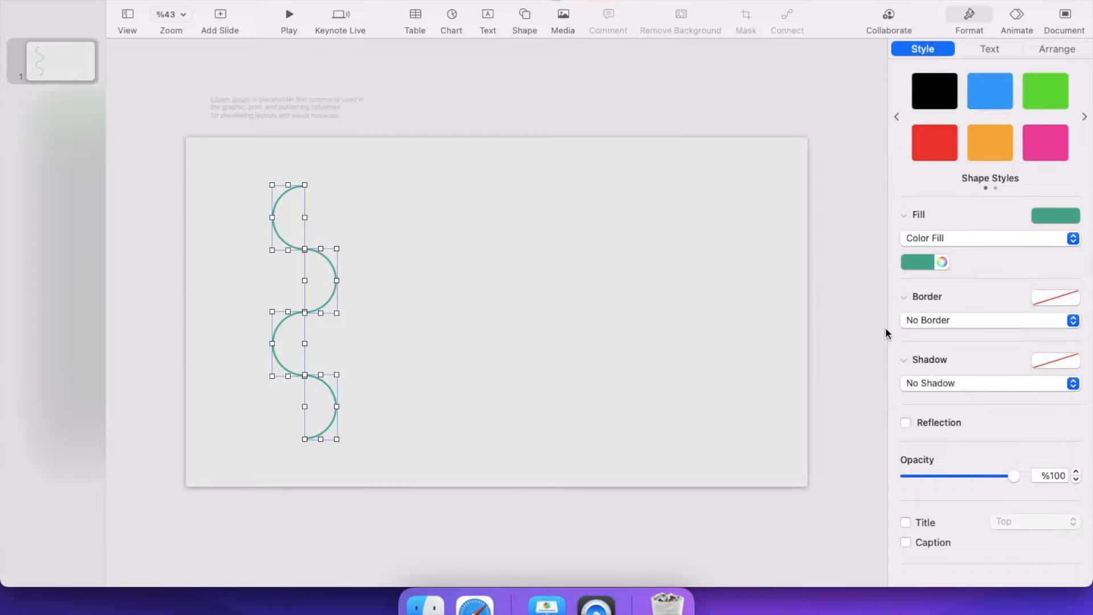
left_click(583, 335)
Add a new circle at the slide's centre and enlarge it with its proportions constrained.
scroll(583, 335, "up", 5)
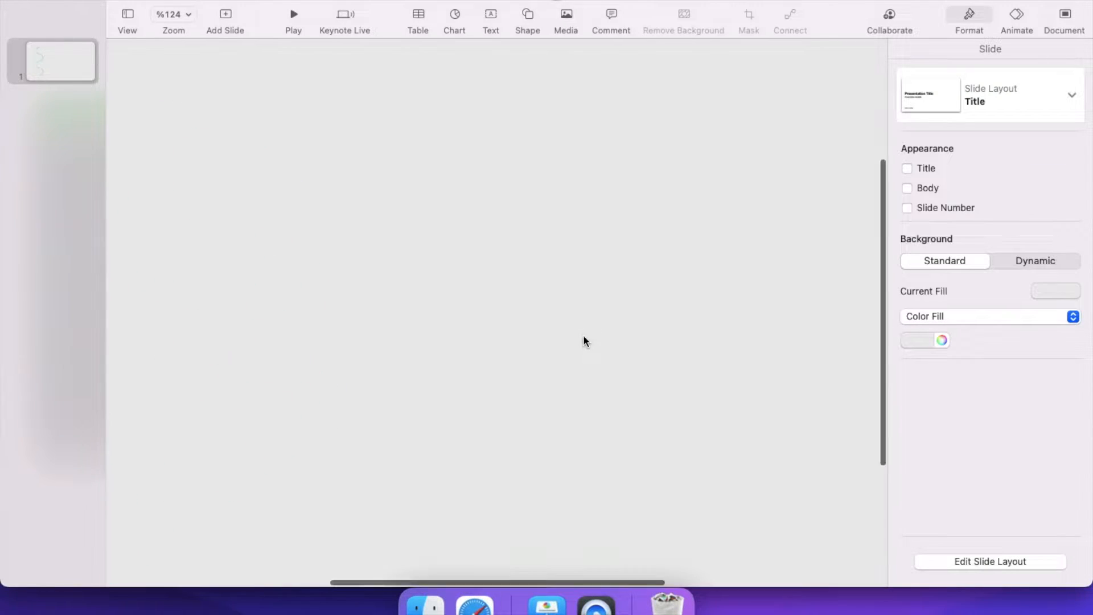
left_click(528, 13)
left_click(659, 138)
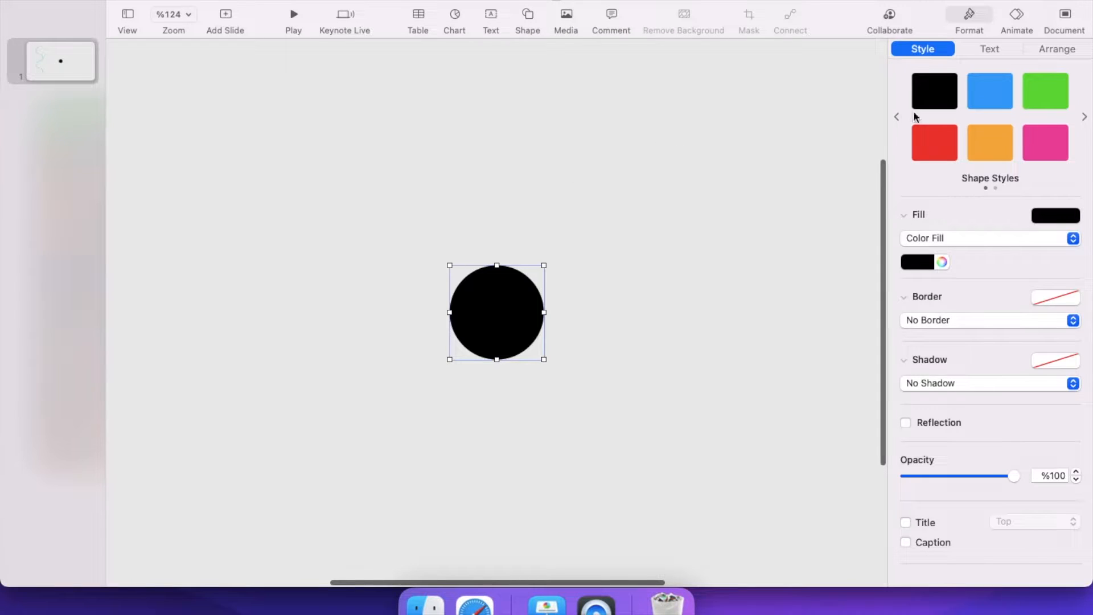
left_click(1056, 48)
left_click(958, 202)
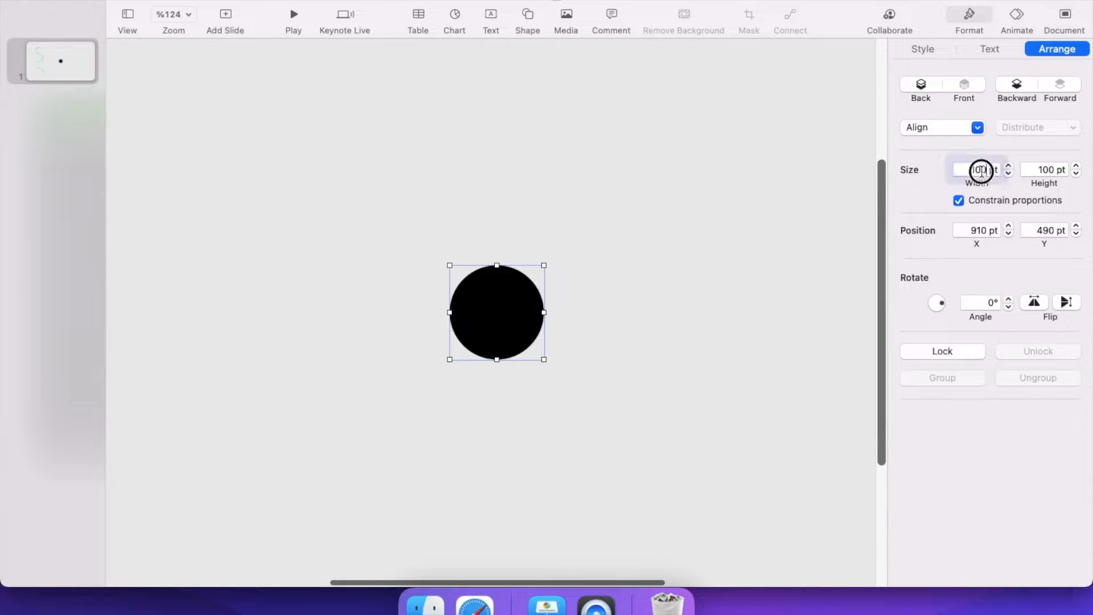
key("Return")
left_click_drag(550, 369, 511, 333)
scroll(511, 332, "up", 5)
Give the new circle a gradient fill and set the second gradient colour to Magnesium.
left_click(923, 48)
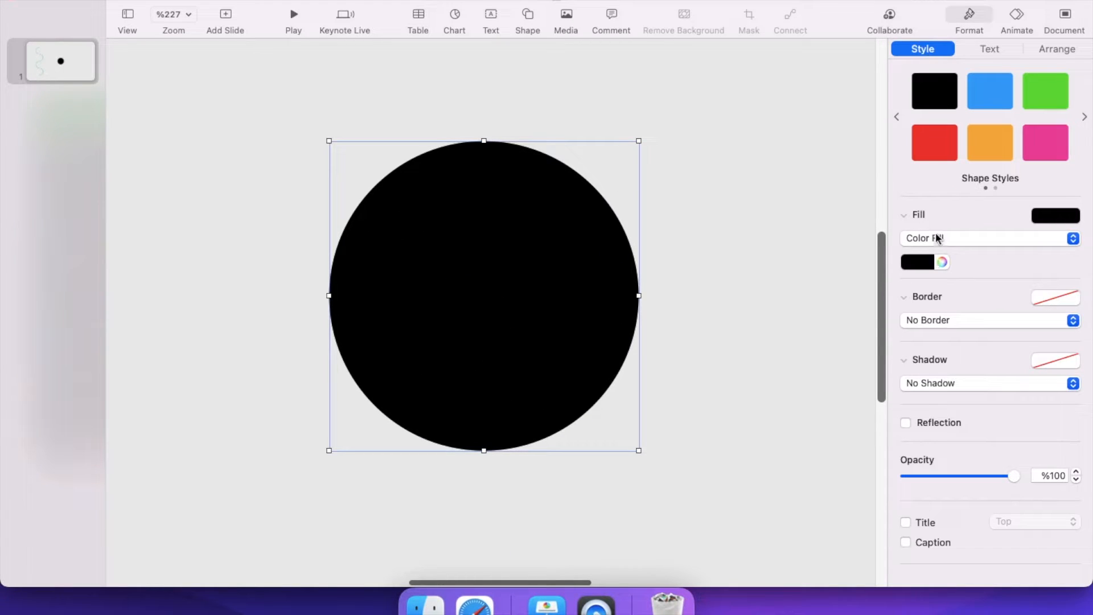
left_click(940, 237)
left_click(939, 252)
left_click(942, 282)
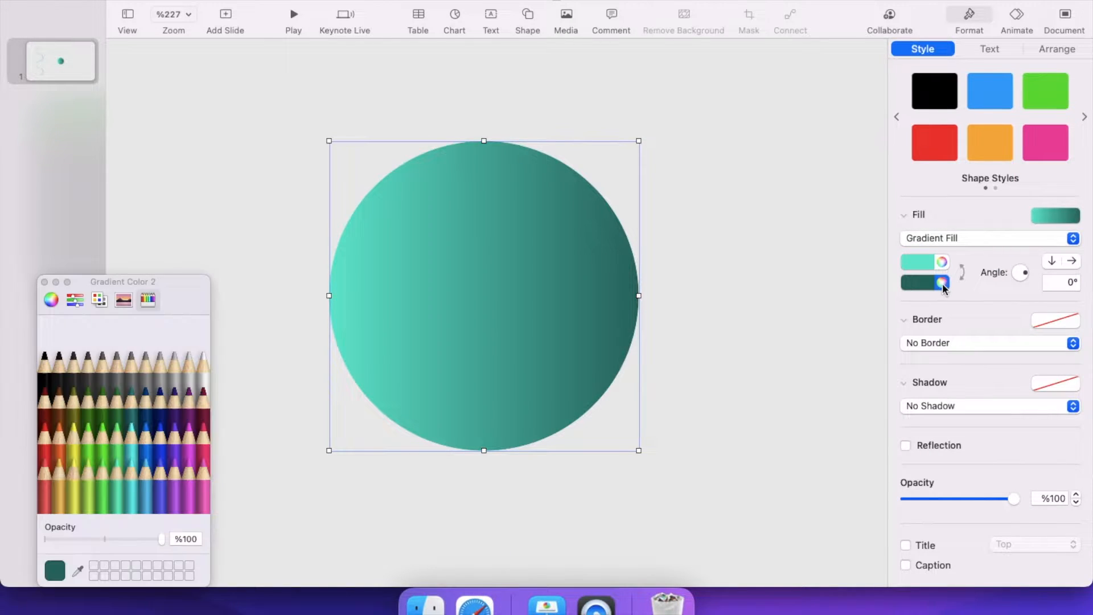
left_click(162, 380)
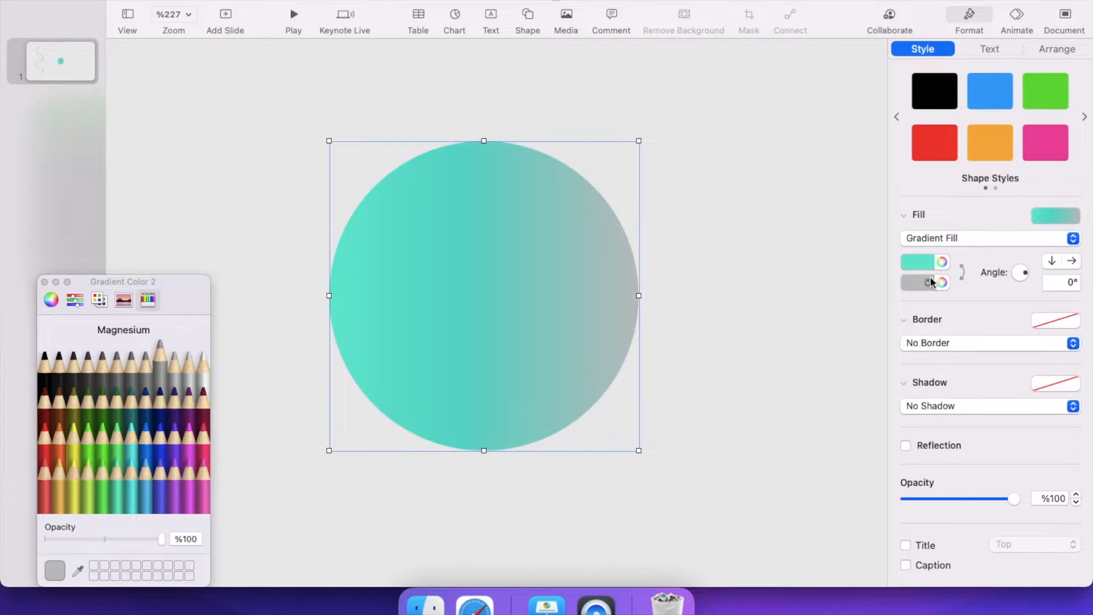
Set the circle's first gradient colour to white and close the colour palette.
left_click(203, 375)
left_click(683, 263)
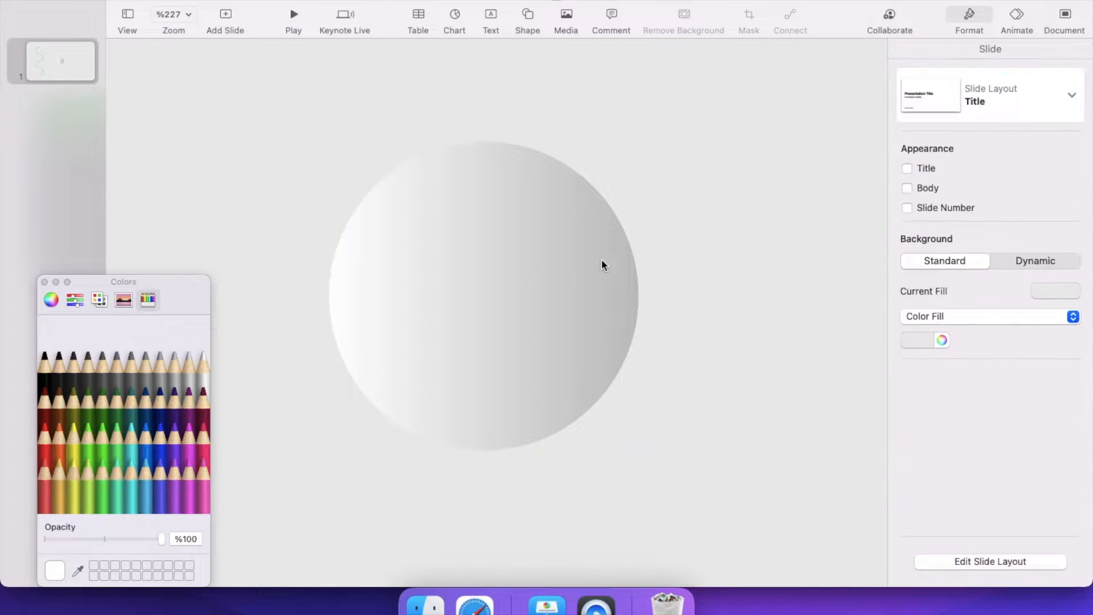
left_click(44, 282)
Lay the circle copy with the reversed gradient over the original circle and send it backward one layer.
left_click_drag(430, 268, 604, 296)
left_click(1057, 49)
left_click(1017, 85)
Nudge the rear circle to X 872, Y 450 so a thin white rim shows on the front circle's right edge.
scroll(601, 292, "up", 5)
key("Right")
key("Right")
key("Right")
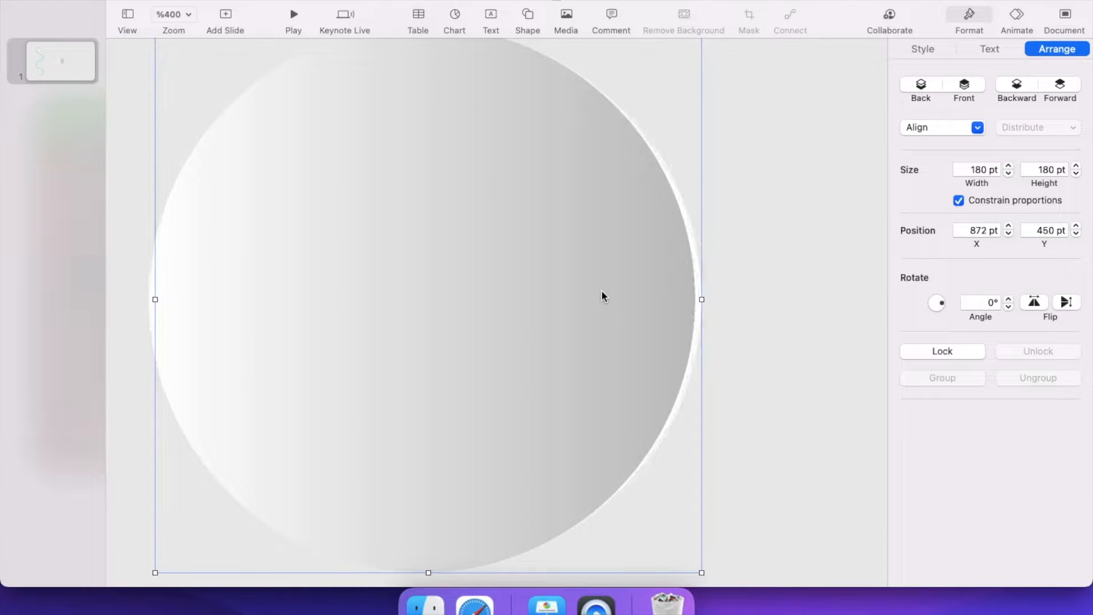
scroll(602, 292, "down", 5)
key("Left")
scroll(596, 289, "up", 5)
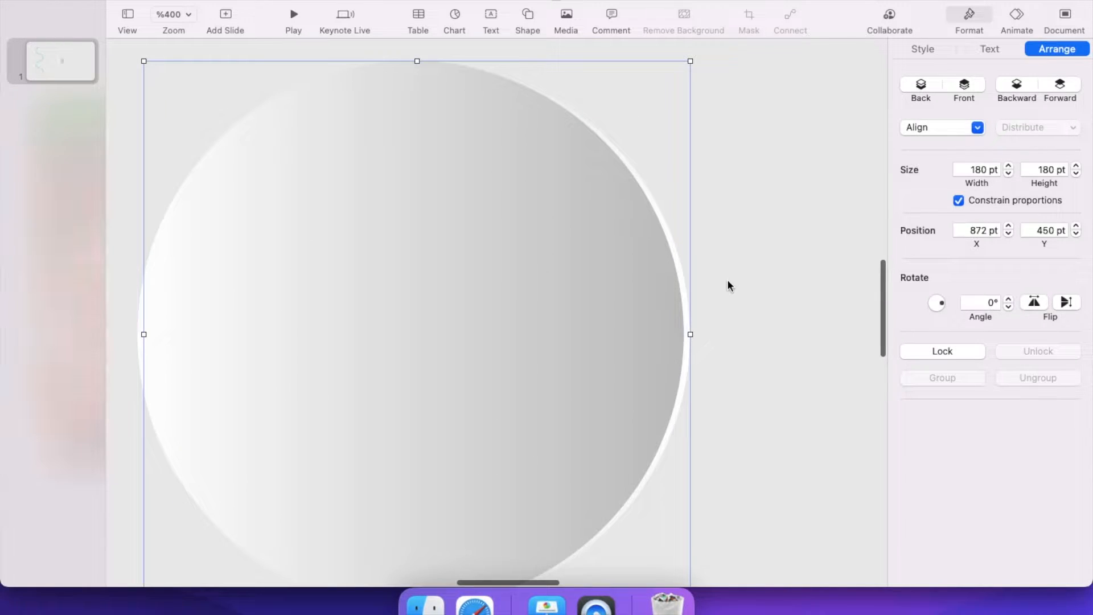
Duplicate the rear circle, place the copy over the others at X 868, Y 450 and send it backward.
right_click(681, 287)
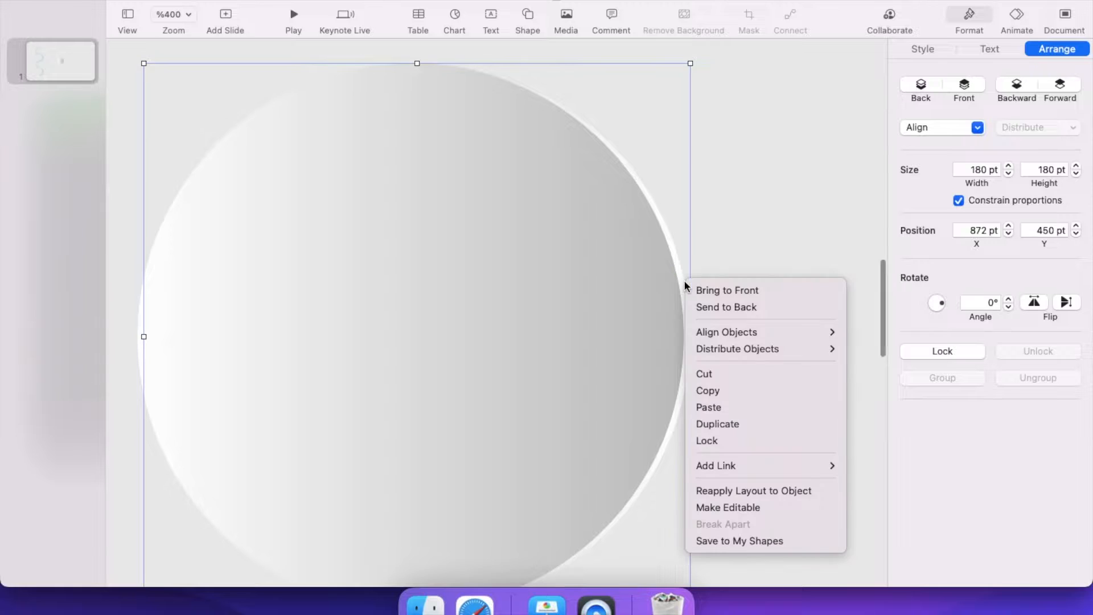
left_click(740, 423)
left_click_drag(652, 405, 605, 380)
left_click(1017, 84)
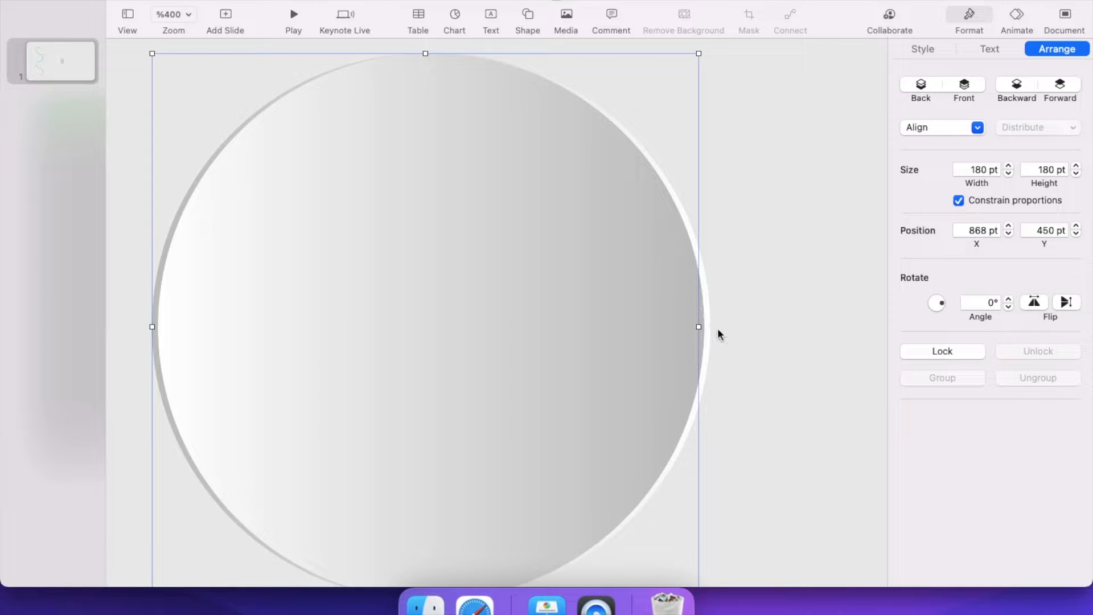
Nudge the rearmost circle horizontally until only a thin grey rim shows along the front circle's left edge.
scroll(740, 363, "down", 5)
left_click(518, 291)
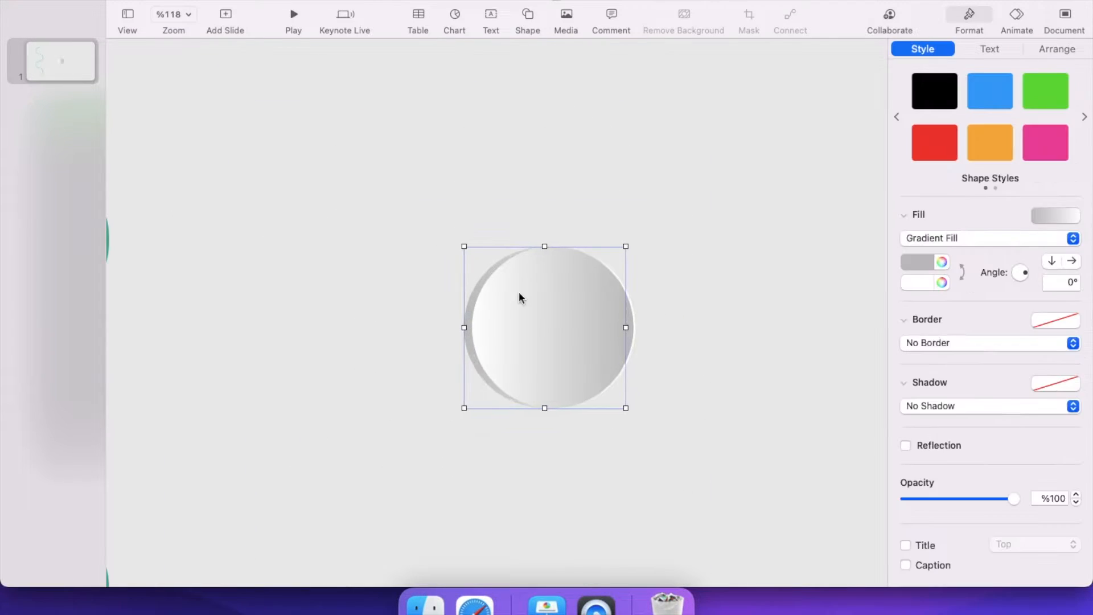
scroll(518, 292, "up", 5)
key("Right")
key("Right")
key("Right")
key("Right")
key("Right")
key("Right")
key("Right")
key("Right")
key("Right")
key("Right")
key("Left")
key("Left")
key("Left")
Give the rearmost circle a drop shadow with 13 pt blur at 217.1°, increasing the shadow's opacity and offset slightly.
left_click(949, 406)
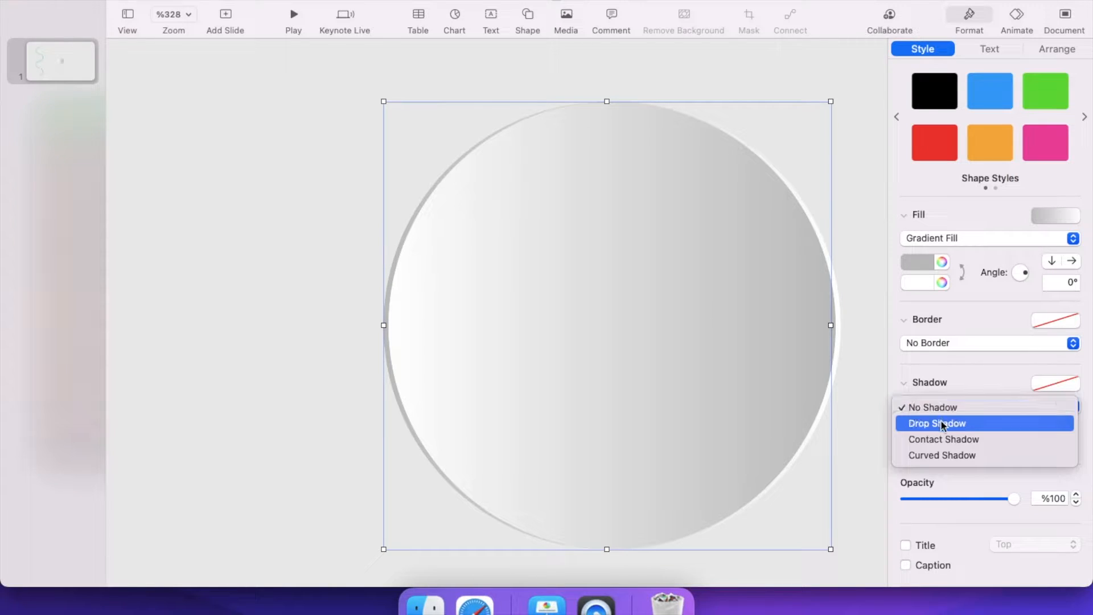
left_click(946, 422)
scroll(807, 409, "down", 3)
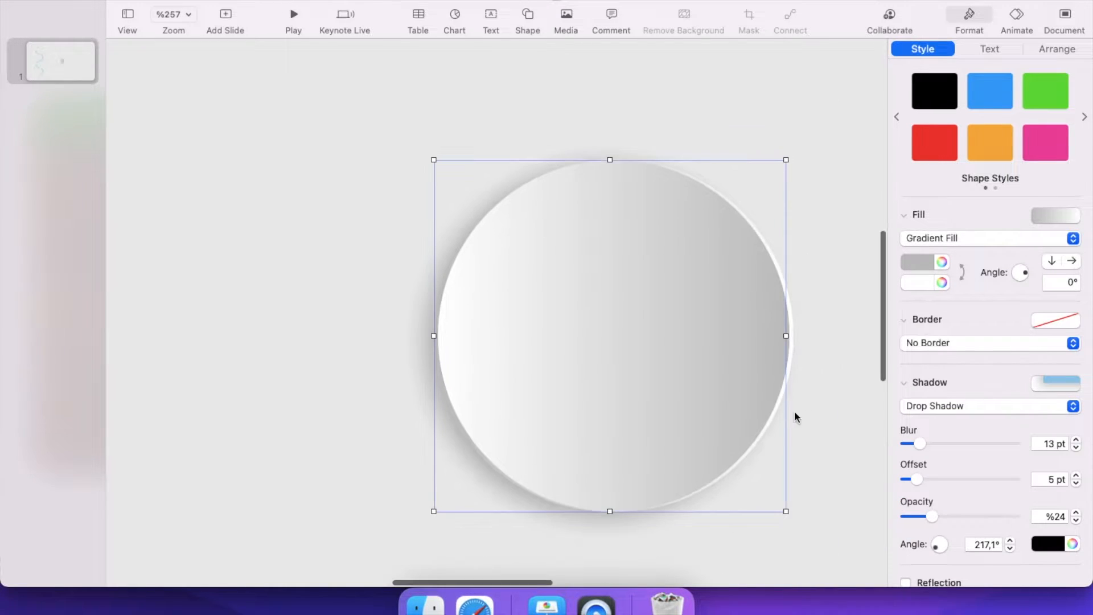
left_click_drag(933, 519, 941, 522)
mouse_move(917, 480)
left_mouse_down()
mouse_move(941, 477)
mouse_move(911, 443)
mouse_move(933, 447)
mouse_move(928, 479)
left_mouse_up()
Select the three layered circles and group them into one object.
scroll(815, 351, "down", 5)
left_click_drag(450, 193, 786, 431)
right_click(628, 267)
left_click(666, 279)
mouse_move(669, 284)
left_mouse_down()
mouse_move(601, 284)
mouse_move(669, 284)
left_mouse_up()
scroll(669, 285, "down", 5)
scroll(671, 284, "down", 5)
scroll(525, 310, "up", 5)
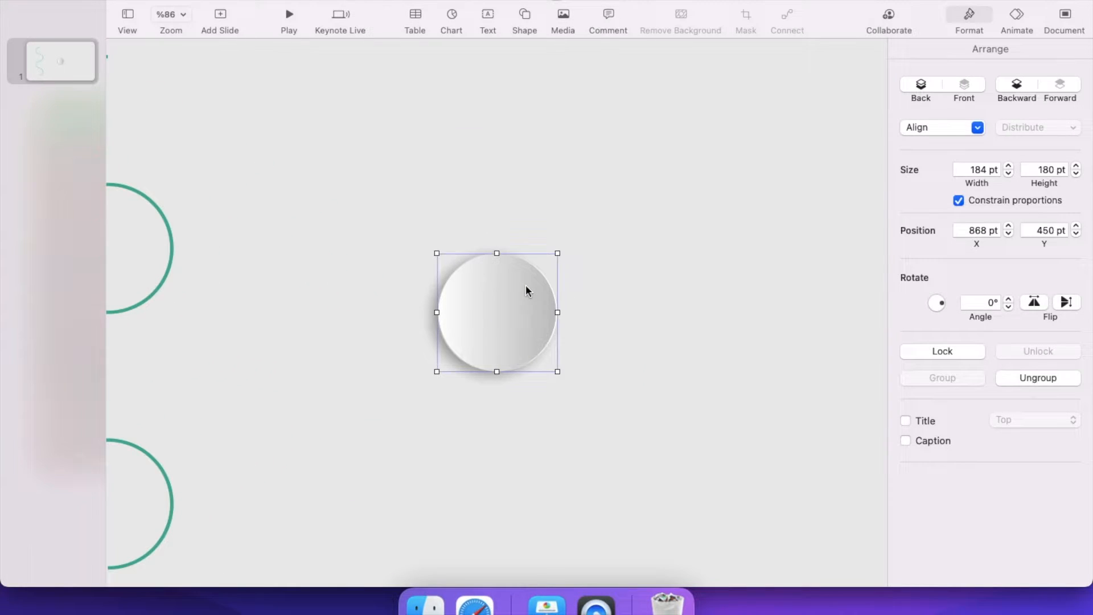
scroll(514, 320, "up", 3)
left_click(531, 68)
left_click(487, 291)
Select all four teal arcs and group them.
scroll(511, 323, "down", 5)
left_click(337, 267)
left_click_drag(250, 190, 383, 447)
right_click(335, 389)
left_click(384, 278)
Move the wavy line to the slide's centre and fit the circle group inside its top arc at X 868, Y 156.
left_click_drag(334, 290, 512, 198)
scroll(512, 198, "up", 5)
scroll(513, 198, "up", 4)
left_click_drag(518, 236, 520, 242)
scroll(572, 296, "down", 5)
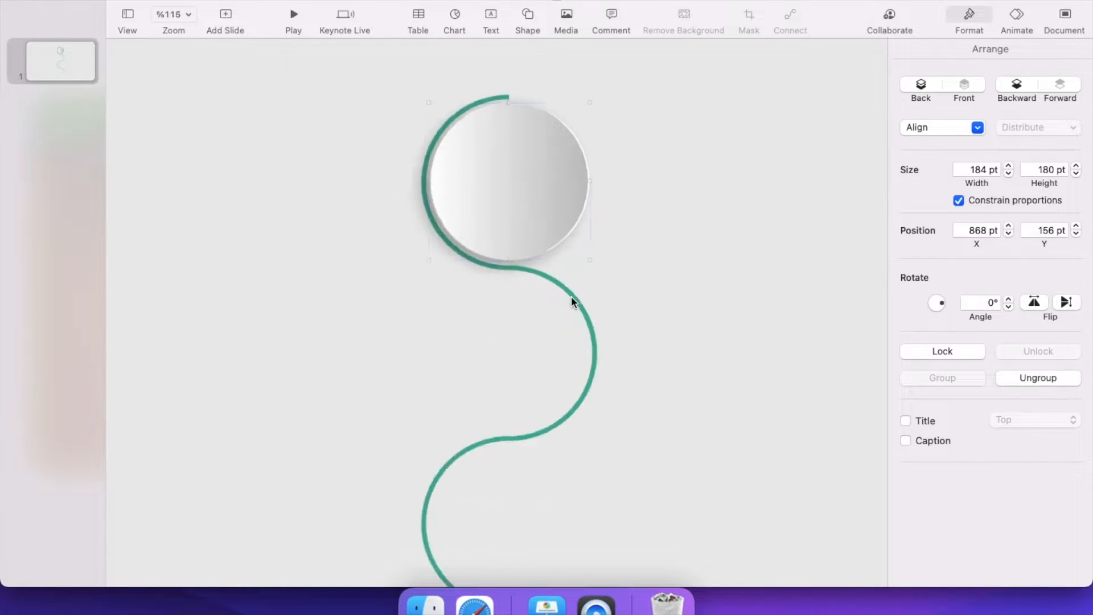
Duplicate the circle group and position the copy inside the second arc at X 868, Y 352.
right_click(506, 178)
left_click(555, 363)
left_click_drag(526, 179, 517, 288)
scroll(517, 288, "up", 5)
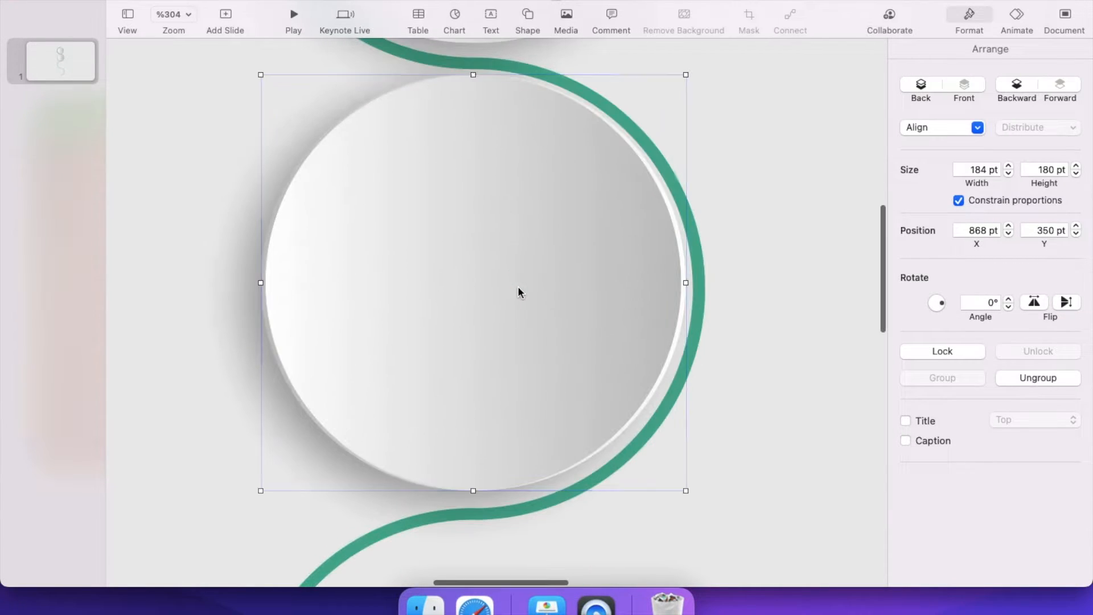
key("Down")
key("Down")
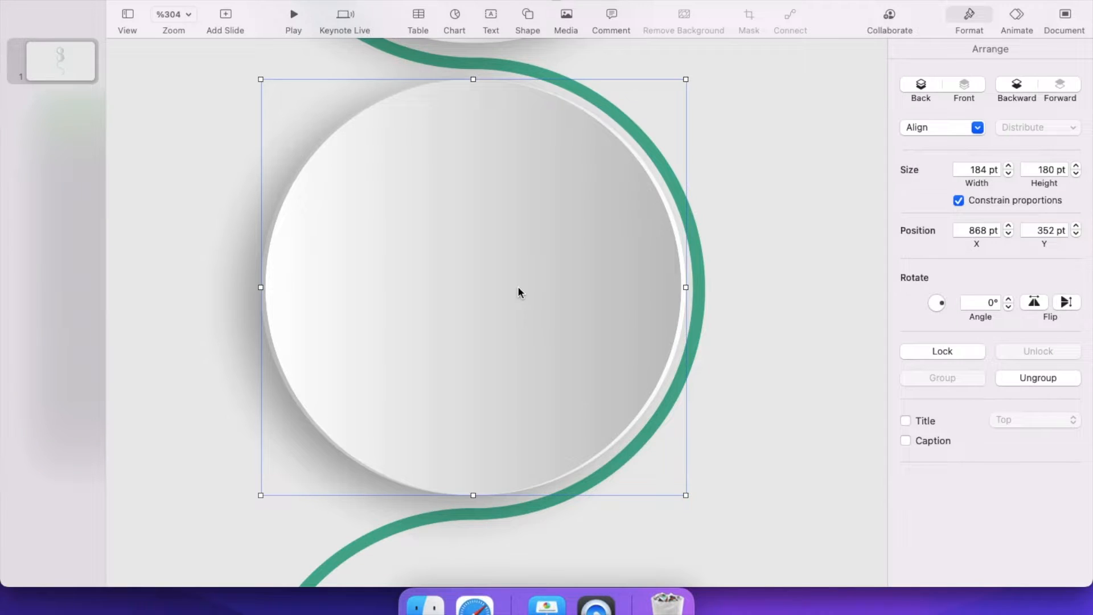
scroll(526, 259, "down", 5)
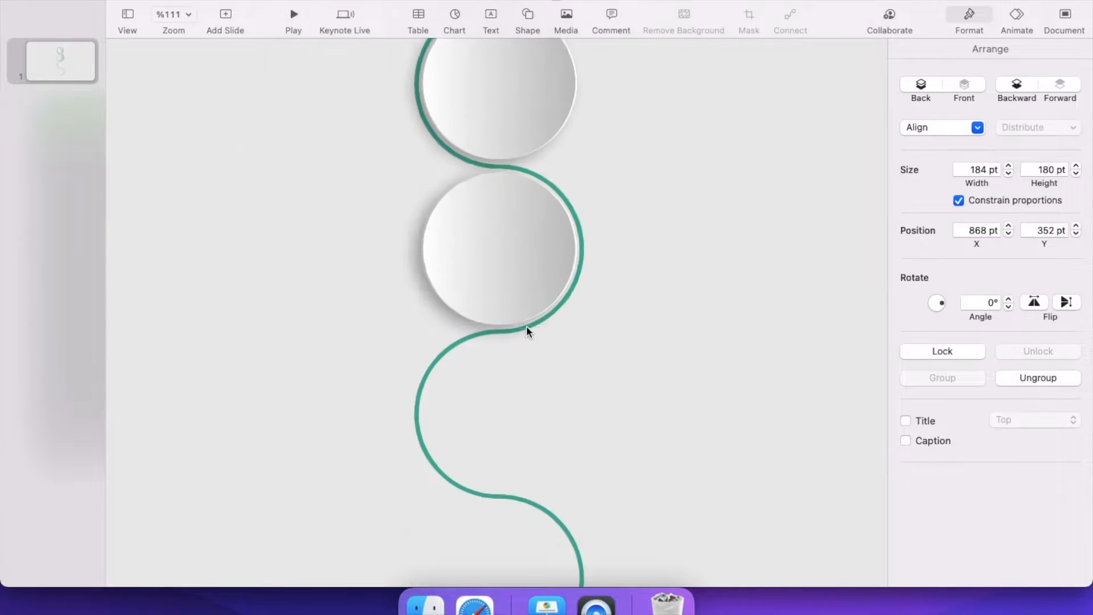
Duplicate the second circle group and position the copy inside the third arc at X 868, Y 548.
right_click(500, 273)
left_click(541, 457)
left_click_drag(518, 285, 517, 361)
scroll(515, 347, "up", 3)
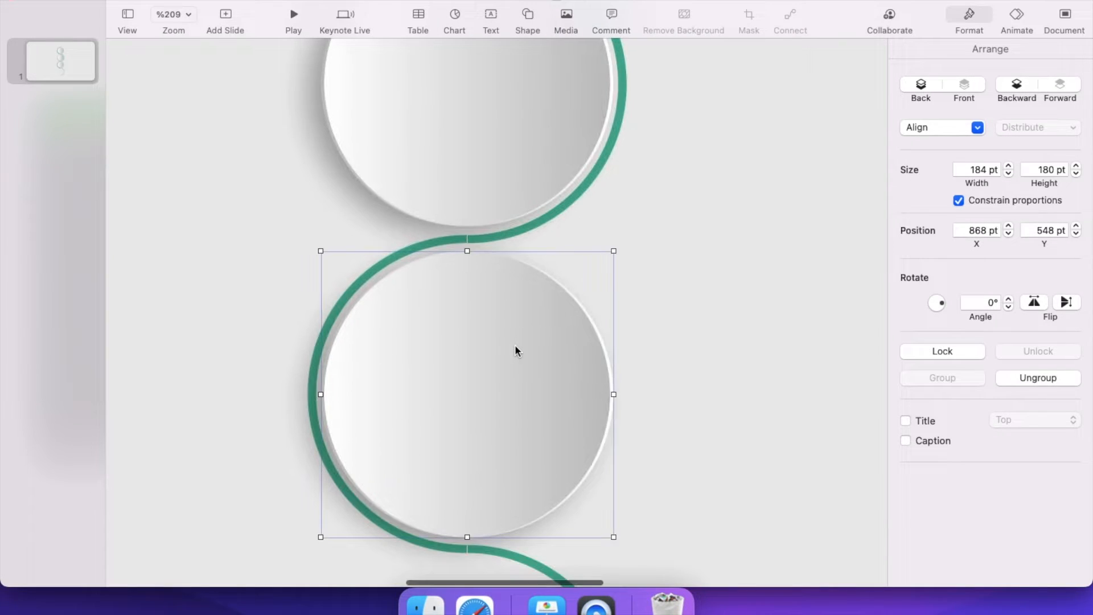
Duplicate the third circle group and position the copy inside the fourth arc at X 868, Y 743.
scroll(515, 347, "down", 4)
right_click(491, 343)
left_click(535, 507)
left_click_drag(501, 352, 501, 432)
scroll(501, 432, "up", 3)
scroll(501, 432, "down", 4)
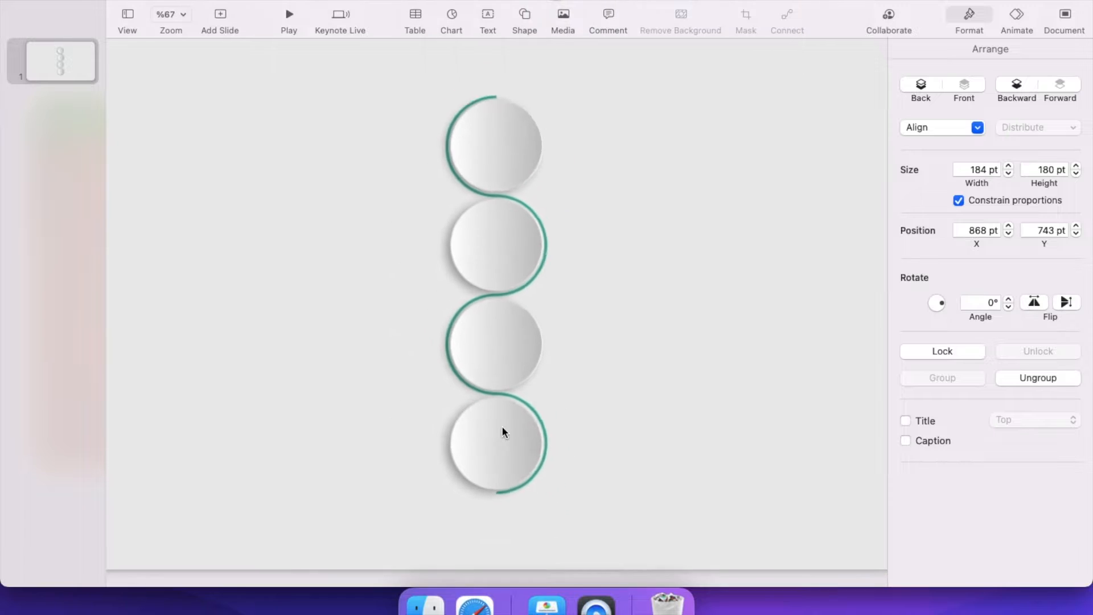
left_click(646, 311)
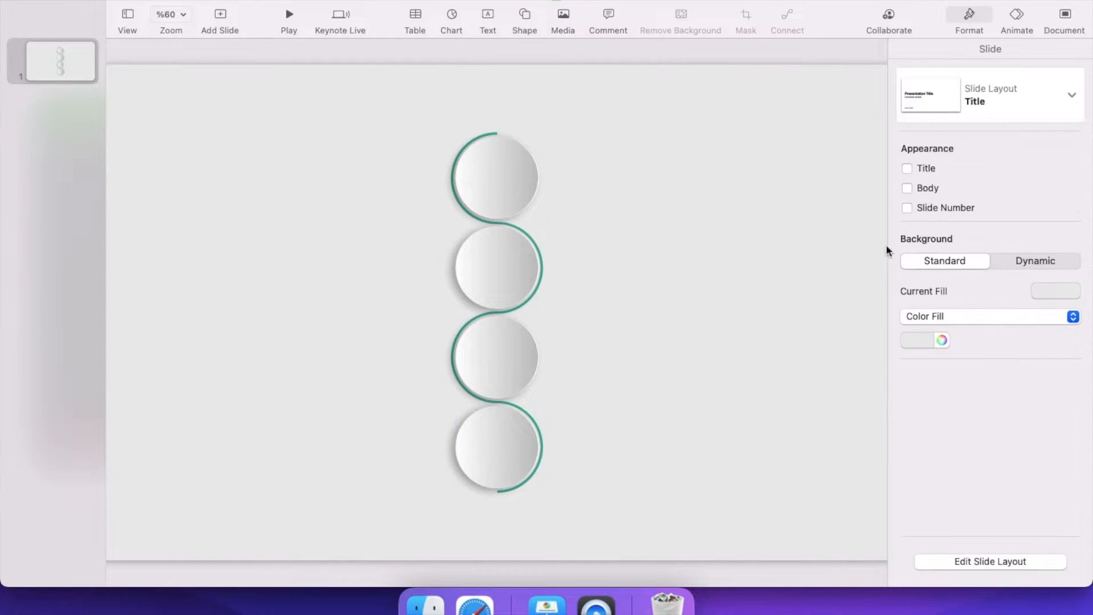
Insert the rising bar chart with arrow from the Work shapes and place it on the top circle.
scroll(651, 256, "up", 5)
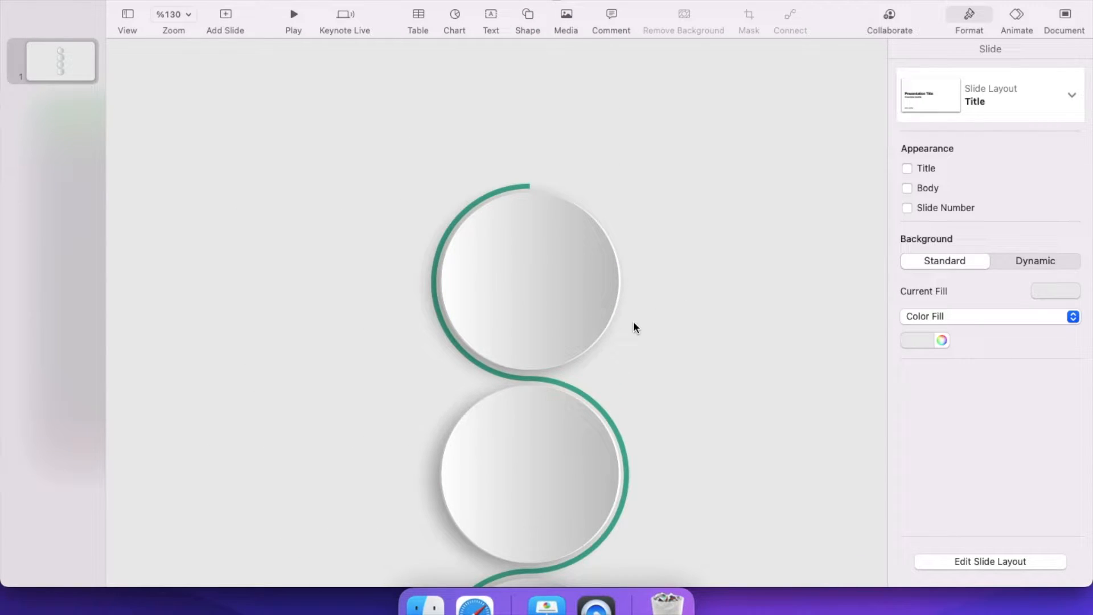
left_click(526, 15)
scroll(516, 210, "down", 15)
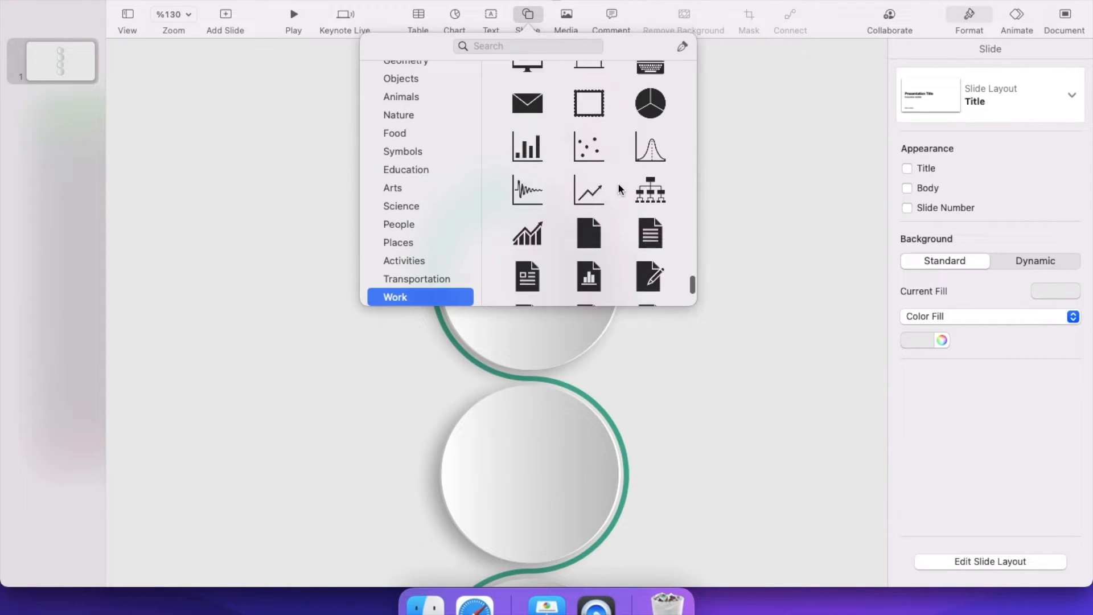
left_click(527, 217)
left_click_drag(509, 312, 541, 274)
Fill the chart icon with the medium teal green and move it to the centre of the bottom circle.
left_click(917, 262)
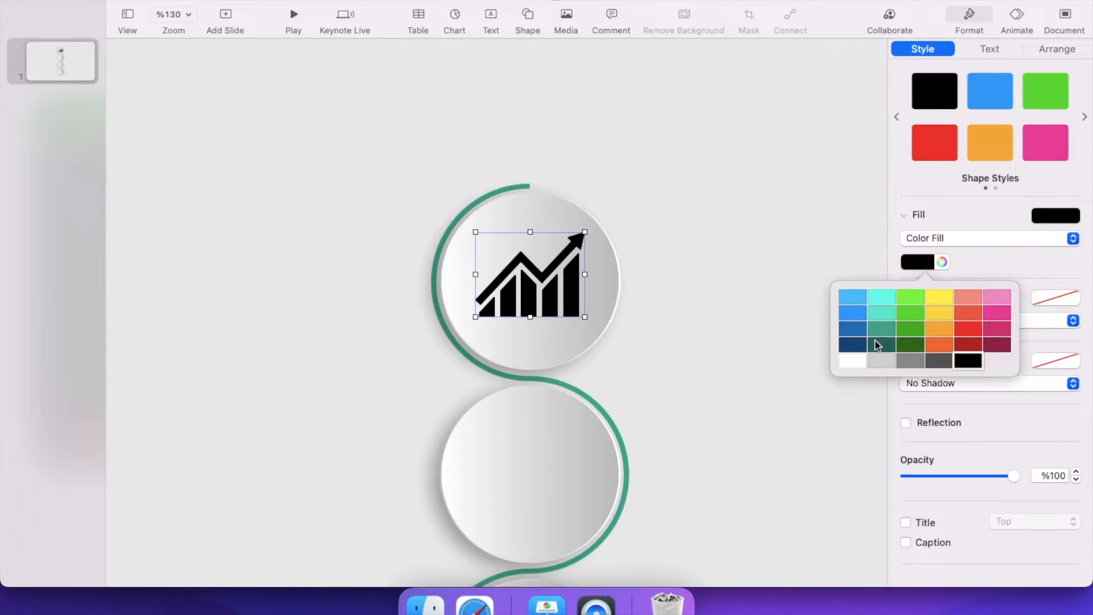
left_click(873, 343)
key("super+shift+0")
left_click_drag(510, 201, 500, 439)
scroll(500, 438, "up", 5)
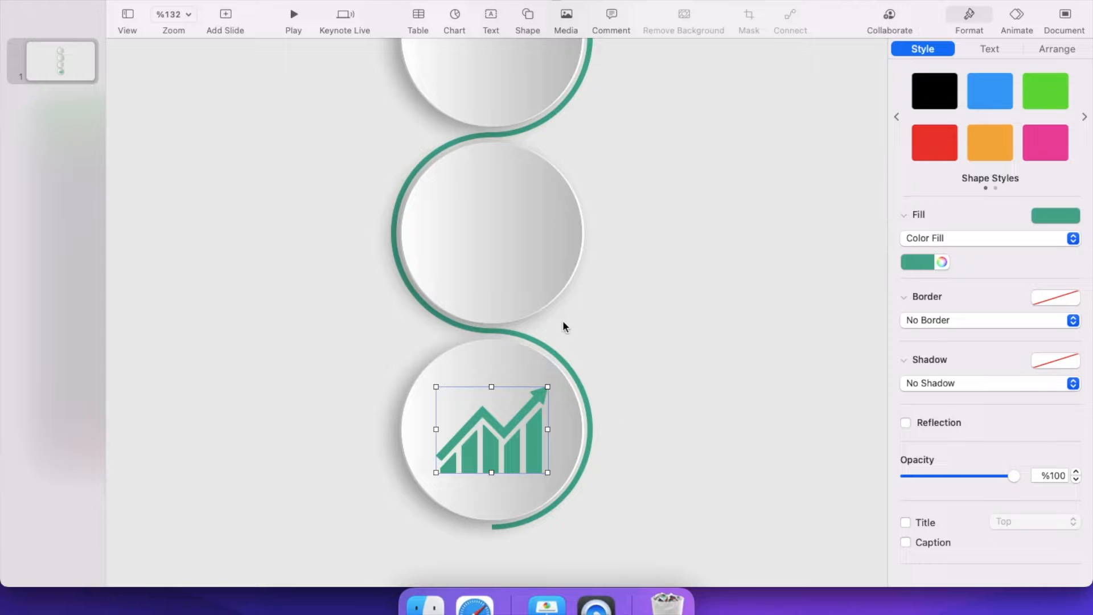
Insert the stack of books shape and centre it on the top circle.
left_click(529, 15)
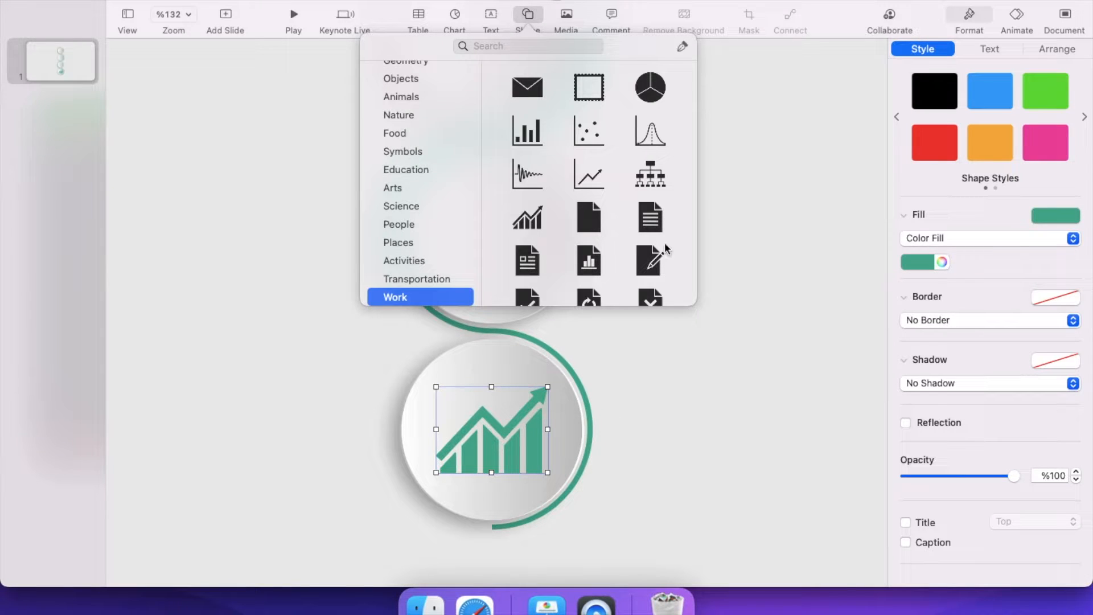
scroll(648, 223, "down", 5)
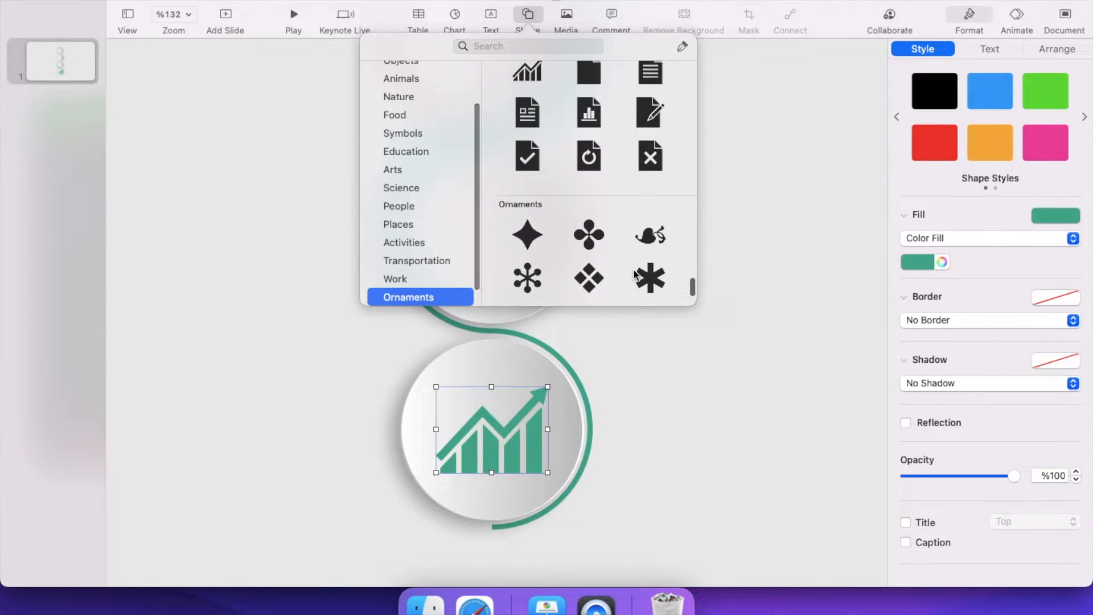
scroll(619, 251, "up", 10)
scroll(619, 250, "down", 3)
left_click(527, 114)
left_click_drag(491, 322, 489, 292)
scroll(555, 375, "down", 5)
left_click_drag(501, 356, 499, 179)
Fill the books icon with the medium teal green.
left_click(917, 262)
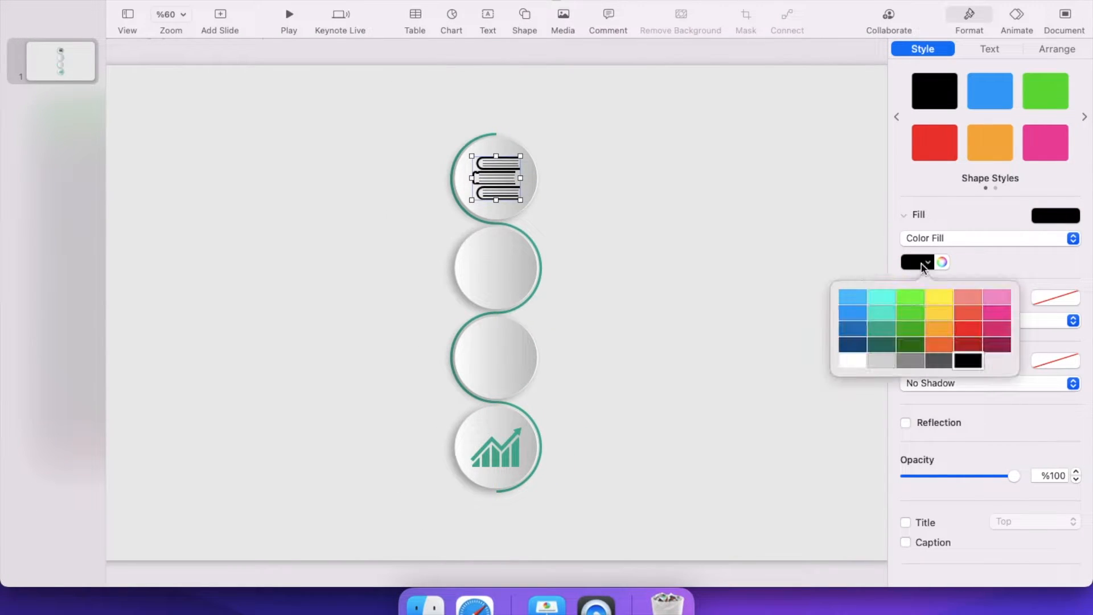
left_click(882, 333)
scroll(654, 290, "up", 5)
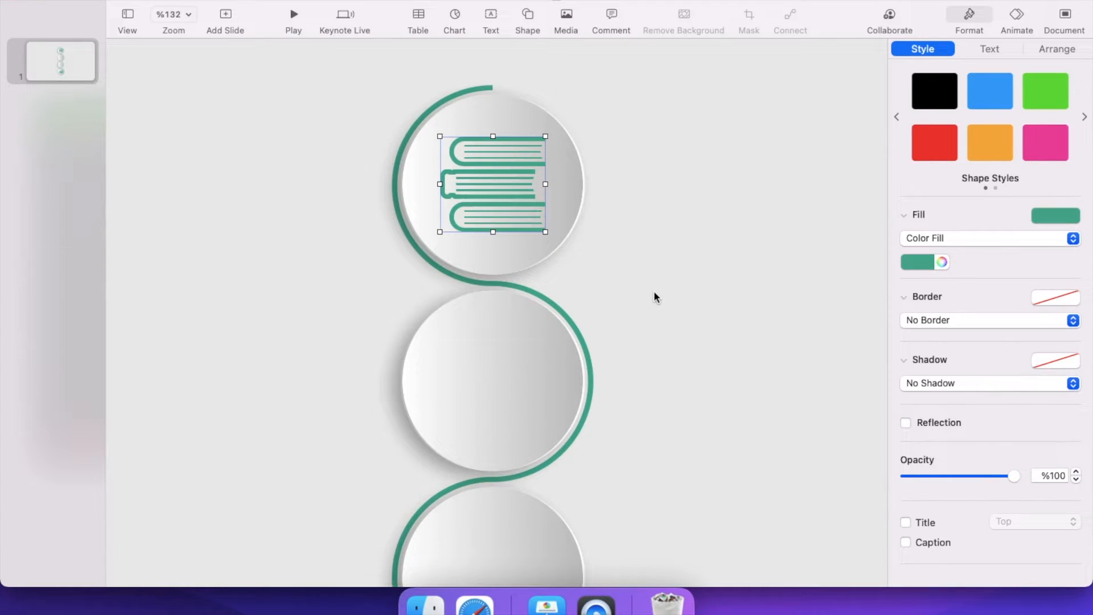
Add the magnifying glass from the Symbols shapes to the second circle and fill it with the medium teal green.
left_click(528, 17)
left_click(403, 187)
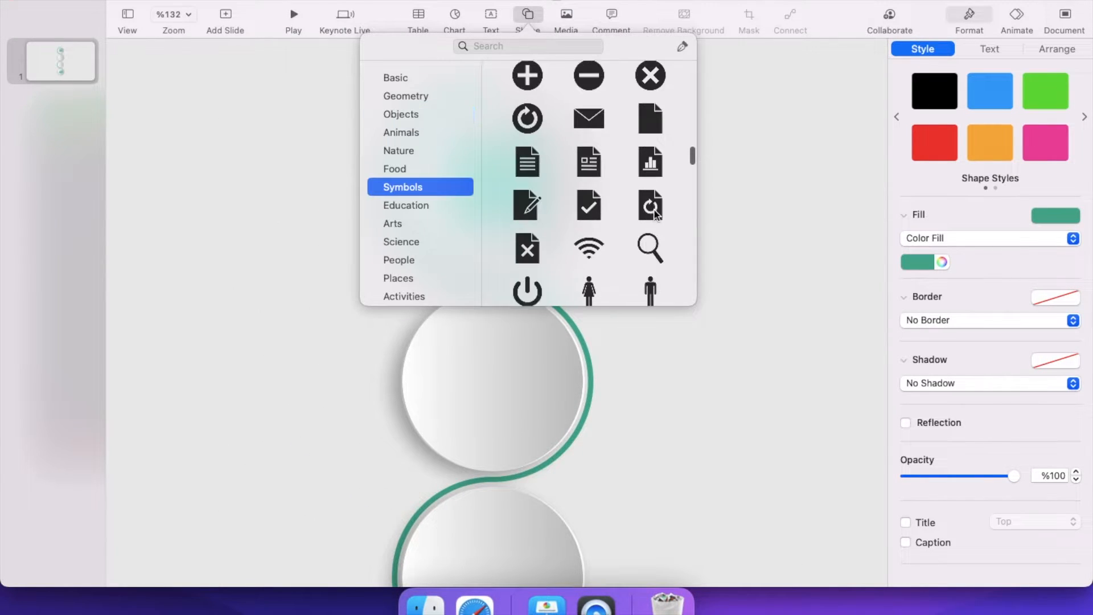
left_click(649, 254)
left_click_drag(482, 328, 478, 397)
left_click(922, 262)
left_click(889, 335)
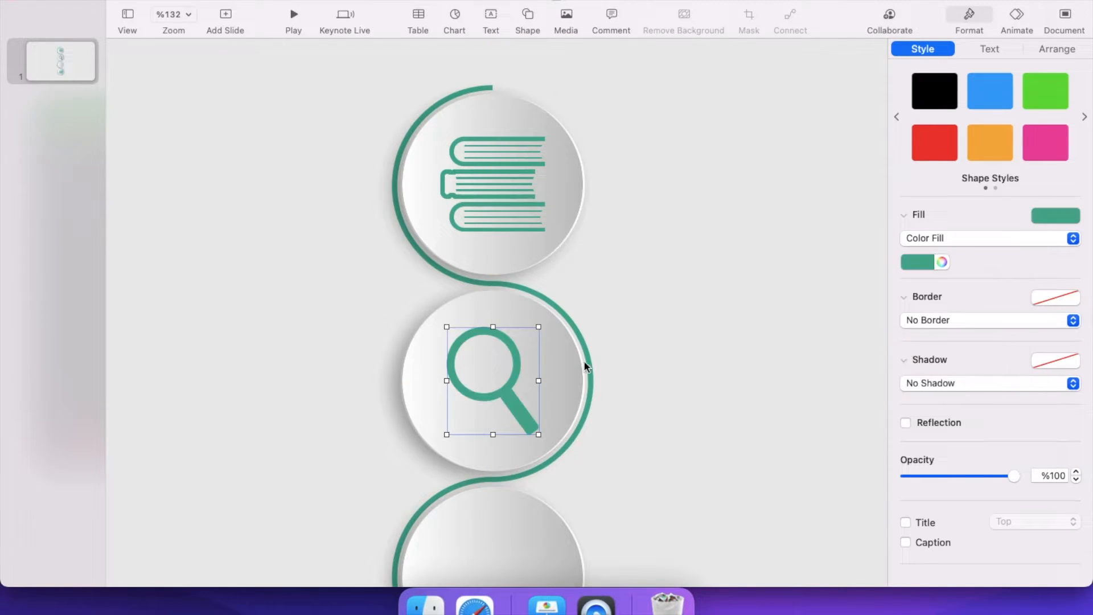
Add the light bulb shape to the third circle and fill it with the medium teal green.
left_click(528, 19)
scroll(623, 270, "down", 3)
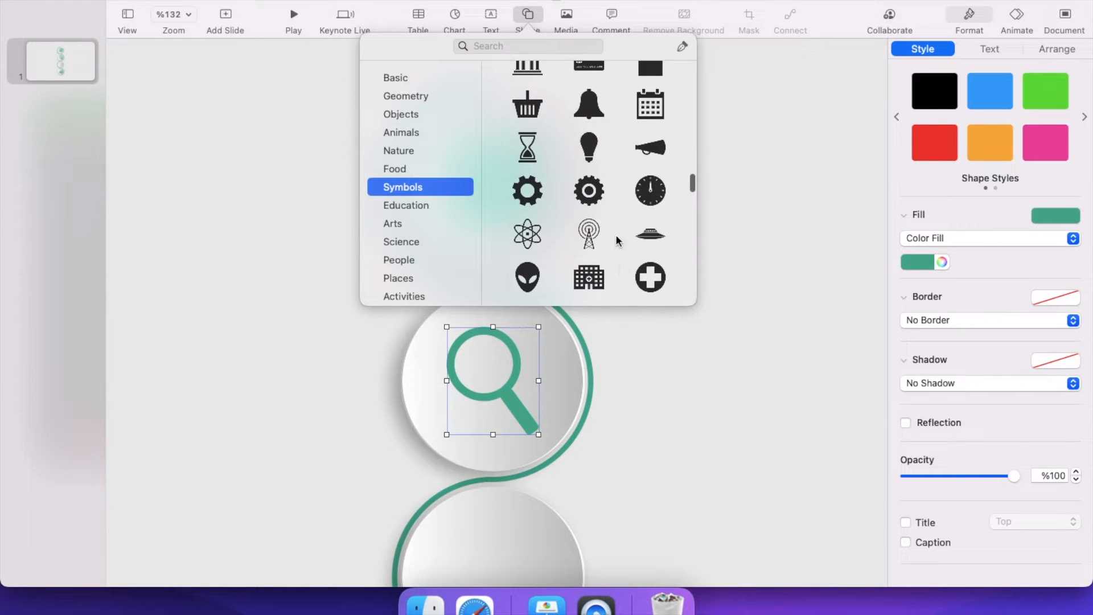
left_click(590, 147)
scroll(506, 320, "down", 5)
left_click_drag(501, 227, 499, 356)
left_click(916, 263)
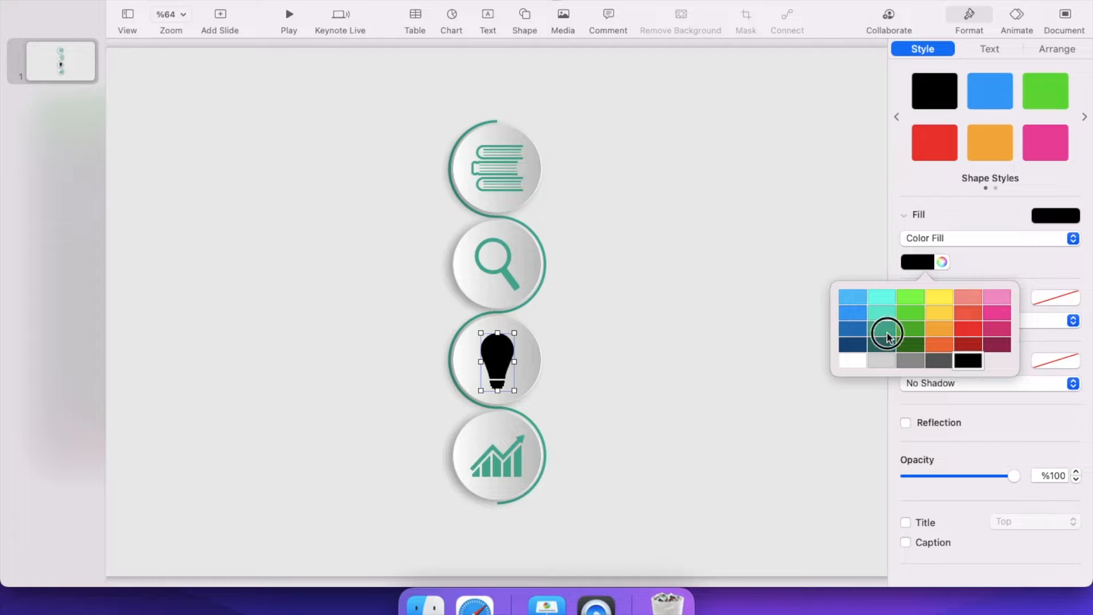
left_click(888, 335)
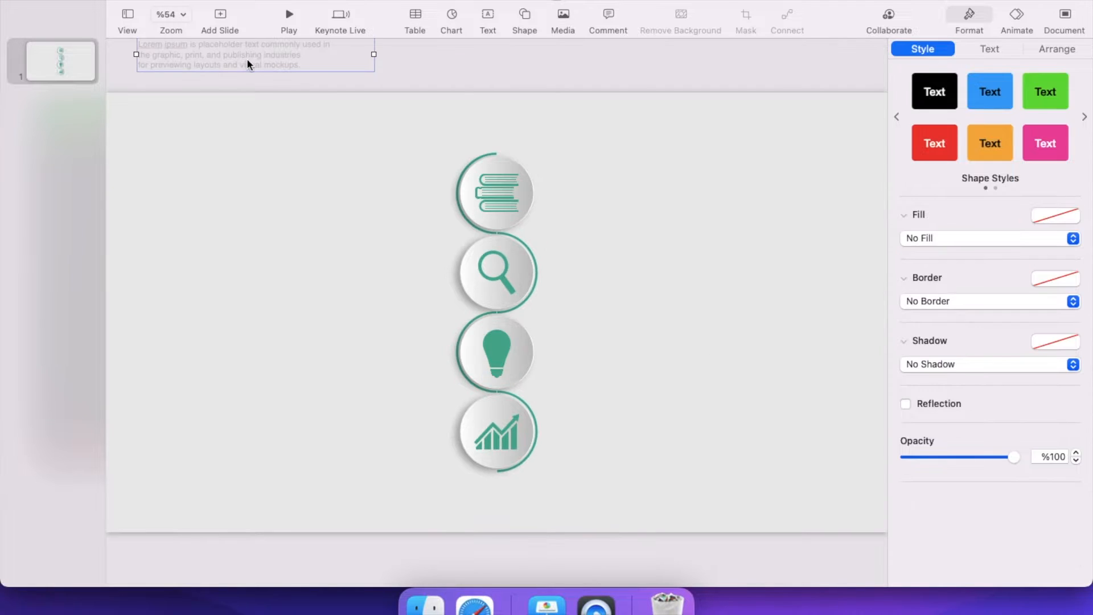
Move the Lorem ipsum text box from above the slide to the right side of the top circle.
left_click_drag(247, 63, 663, 183)
scroll(665, 202, "up", 5)
scroll(713, 238, "down", 6)
left_click_drag(713, 238, 664, 188)
scroll(669, 222, "up", 4)
scroll(667, 220, "up", 2)
Set the Lorem ipsum paragraph's text colour to black.
left_click(990, 50)
left_click(1057, 298)
left_click(1036, 392)
left_click(755, 195)
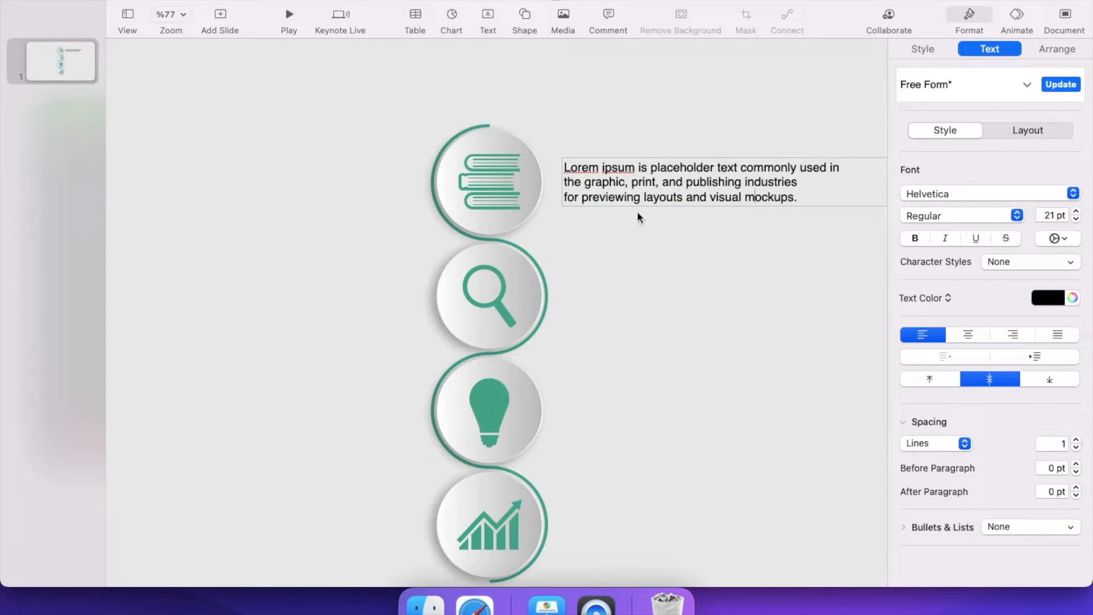
left_click(700, 308)
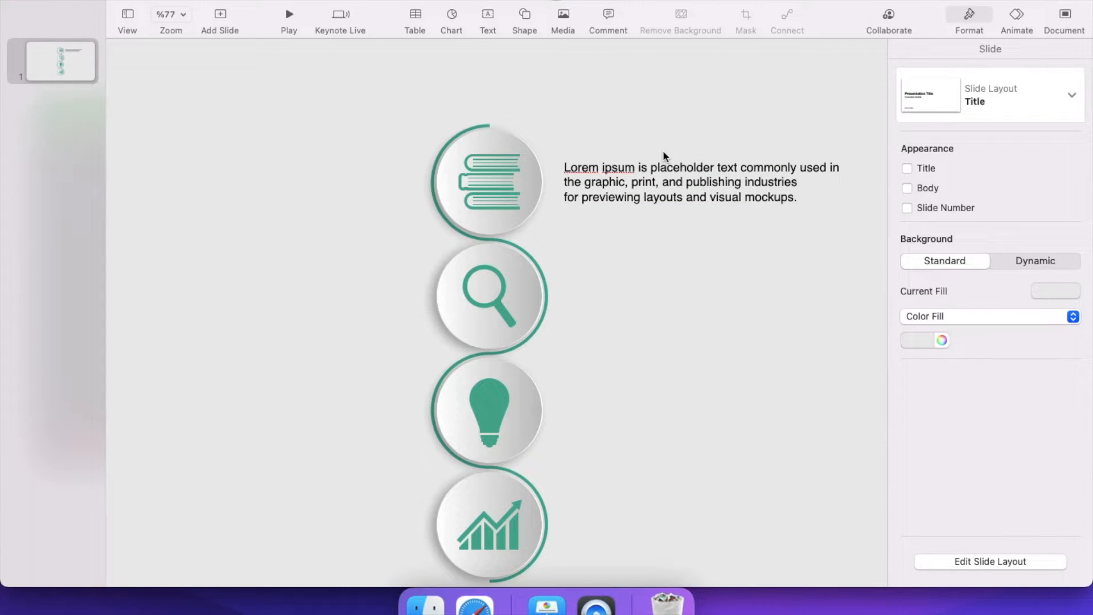
Add a text box reading "STEP 01" and place it above the Lorem ipsum paragraph.
left_click(487, 17)
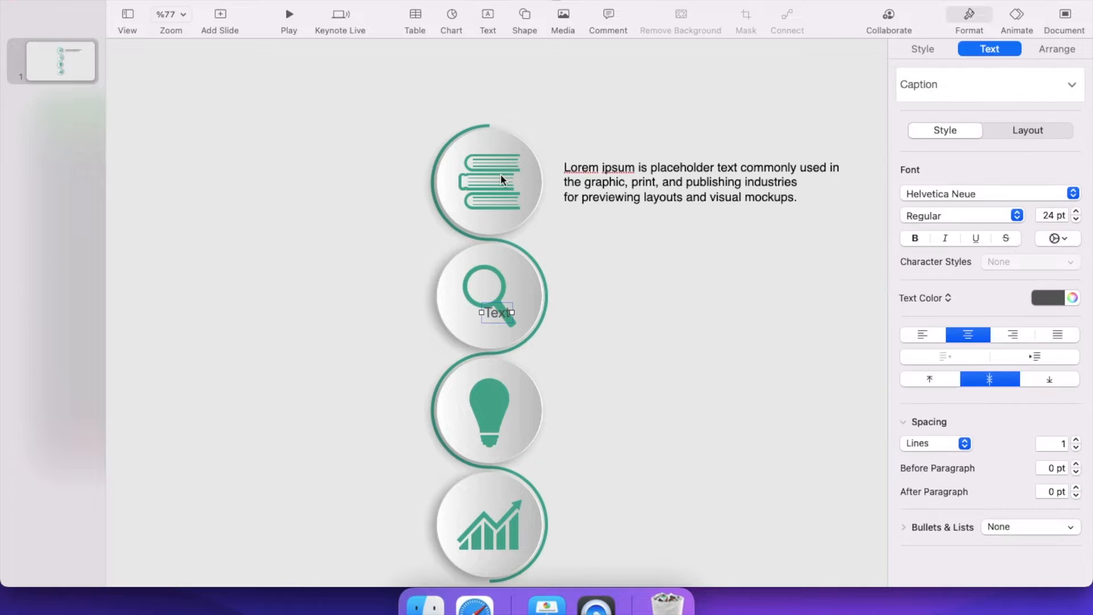
left_click_drag(496, 319, 646, 143)
double_click(646, 143)
key("BackSpace")
type("STEP 01")
left_click(767, 114)
left_click_drag(654, 139, 693, 147)
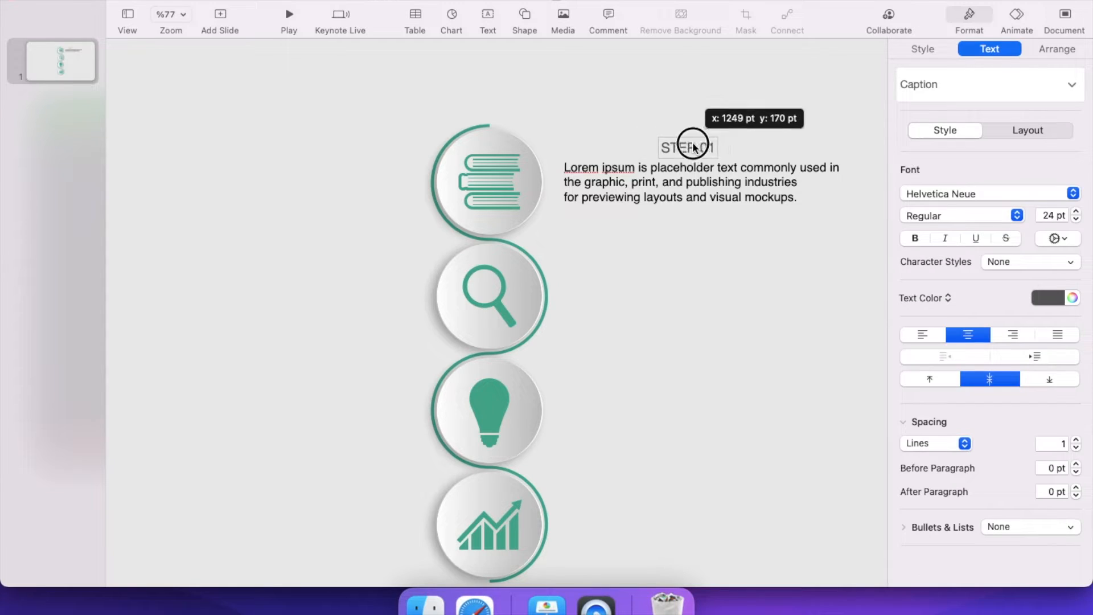
Enlarge the STEP 01 heading to 35 pt in teal green and align it with the paragraph's left edge.
left_click(1076, 212)
left_click(1076, 220)
left_click_drag(712, 149, 629, 148)
left_click(1053, 297)
left_click(943, 364)
Duplicate the STEP 01 heading and its paragraph and place the copies to the left of the second circle.
left_click_drag(604, 110, 305, 277)
right_click(690, 180)
left_click(745, 365)
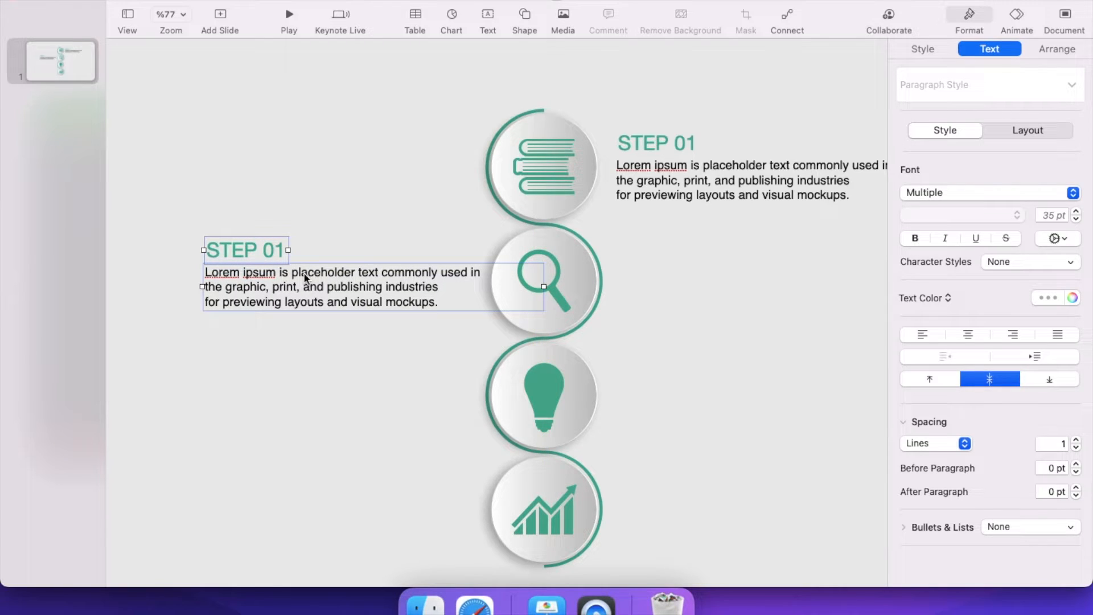
Duplicate both STEP 01 headings with their paragraphs and place the copies beside the third and fourth circles.
left_click(678, 139, "shift")
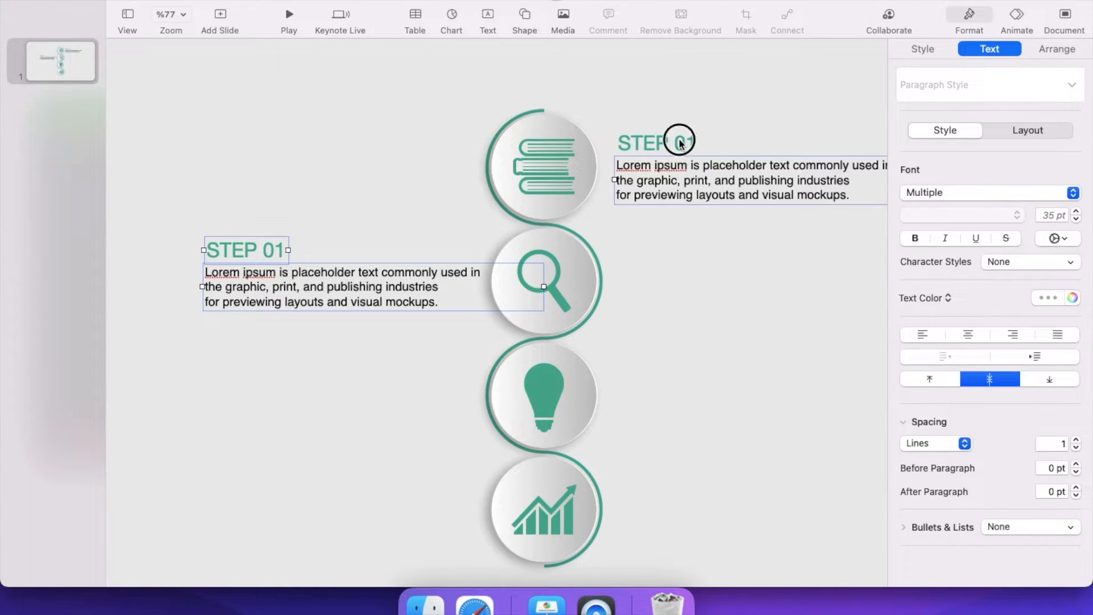
right_click(681, 141)
left_click(735, 319)
left_click_drag(701, 199, 678, 407)
scroll(677, 407, "down", 5)
scroll(682, 374, "up", 5)
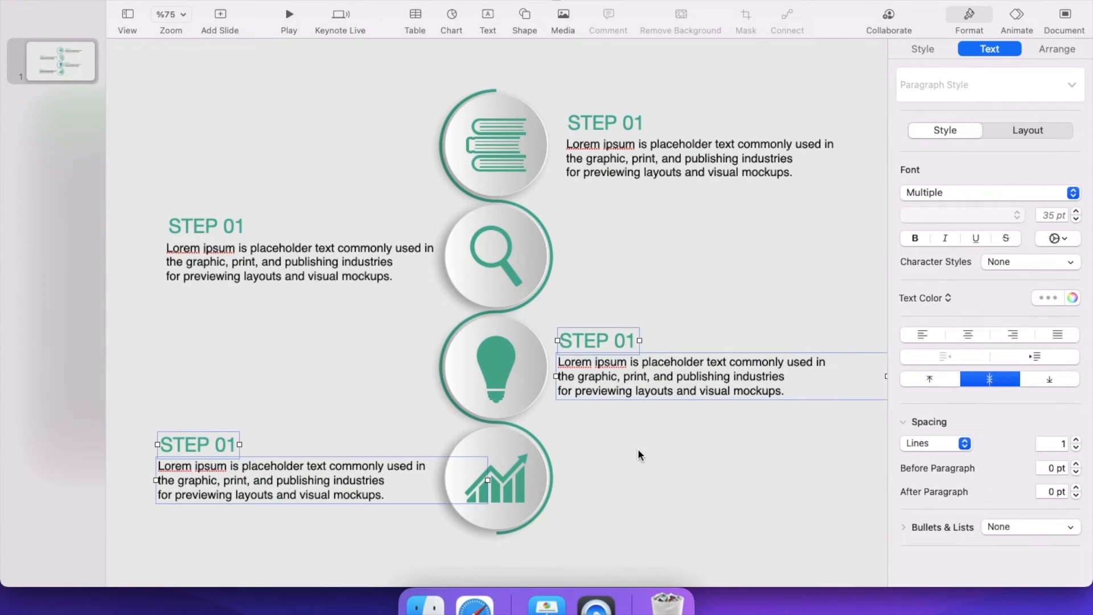
left_click(637, 450)
Renumber the heading beside the magnifier circle as STEP 02 and the one beside the lightbulb circle as STEP 03.
left_click(211, 226)
left_click(241, 224)
key("BackSpace")
type("2")
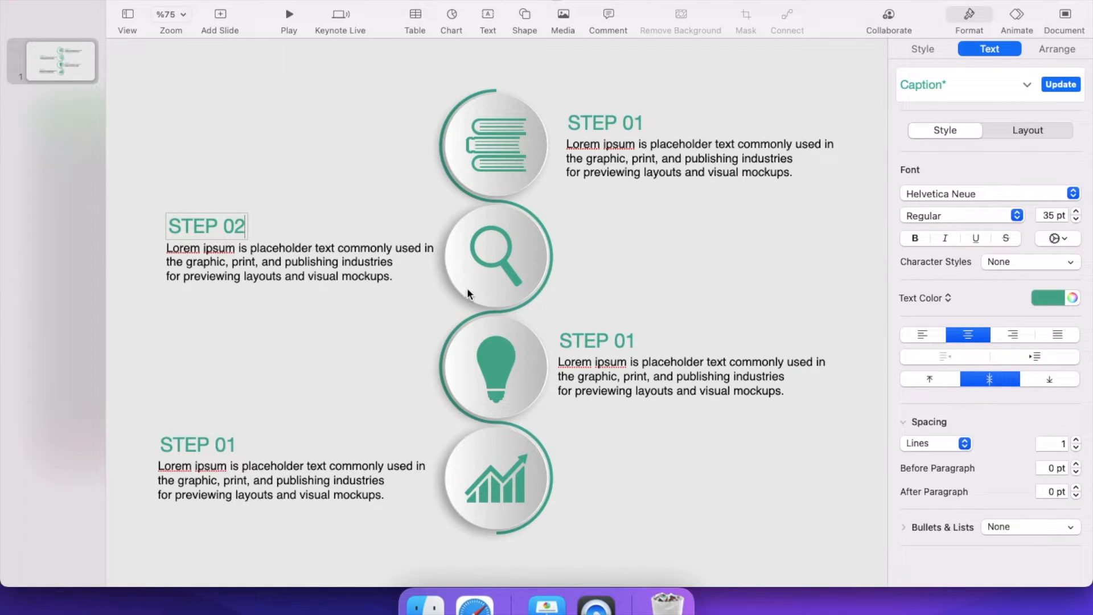
double_click(630, 341)
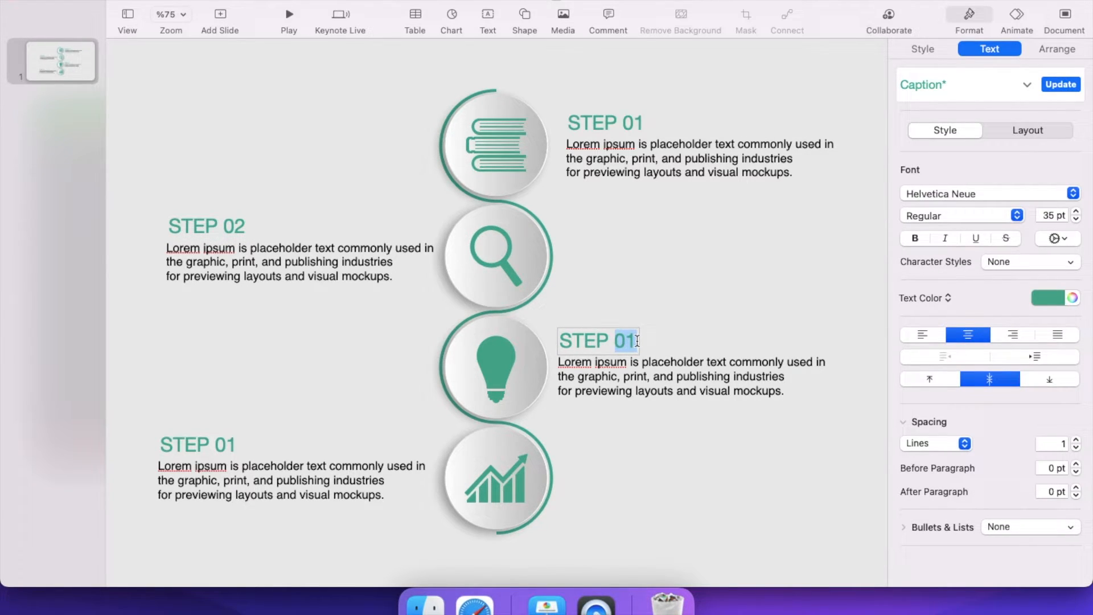
key("BackSpace")
type("03")
Renumber the heading beside the chart circle as STEP 04.
left_click(230, 445)
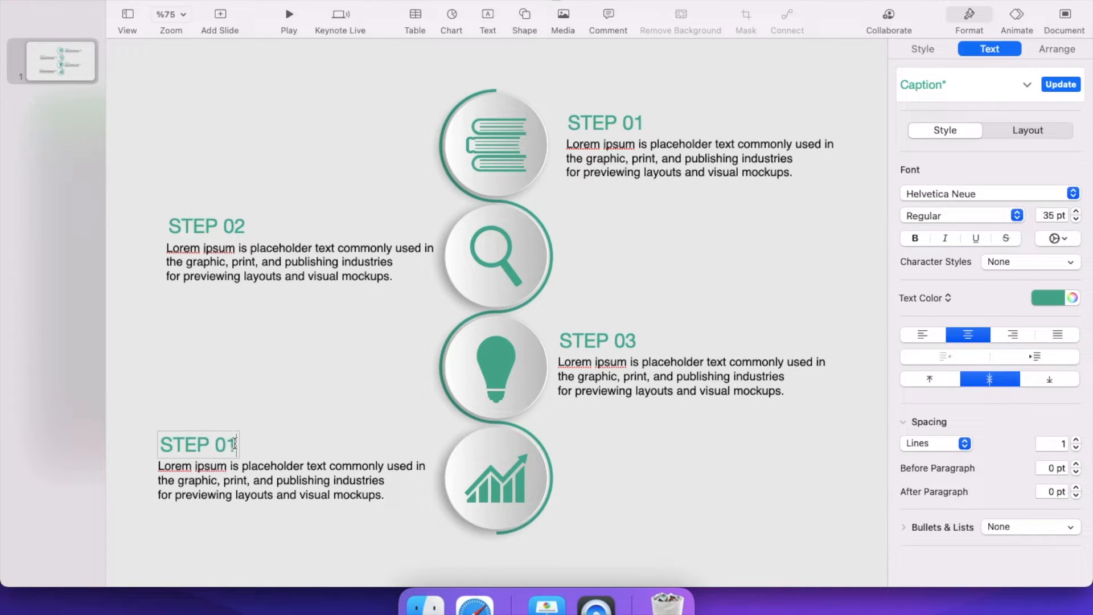
key("BackSpace")
key("BackSpace")
key("BackSpace")
type("04")
left_click(285, 410)
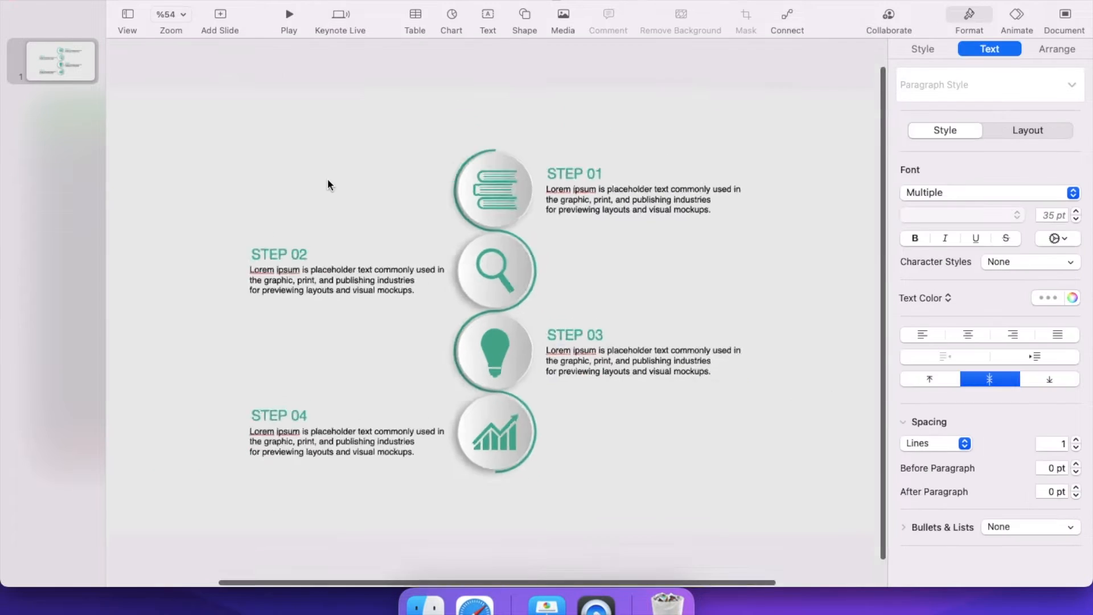
scroll(326, 179, "down", 3)
left_click(367, 196)
Add an Iris build-in effect with the direction In to the wavy teal line.
scroll(449, 201, "up", 8)
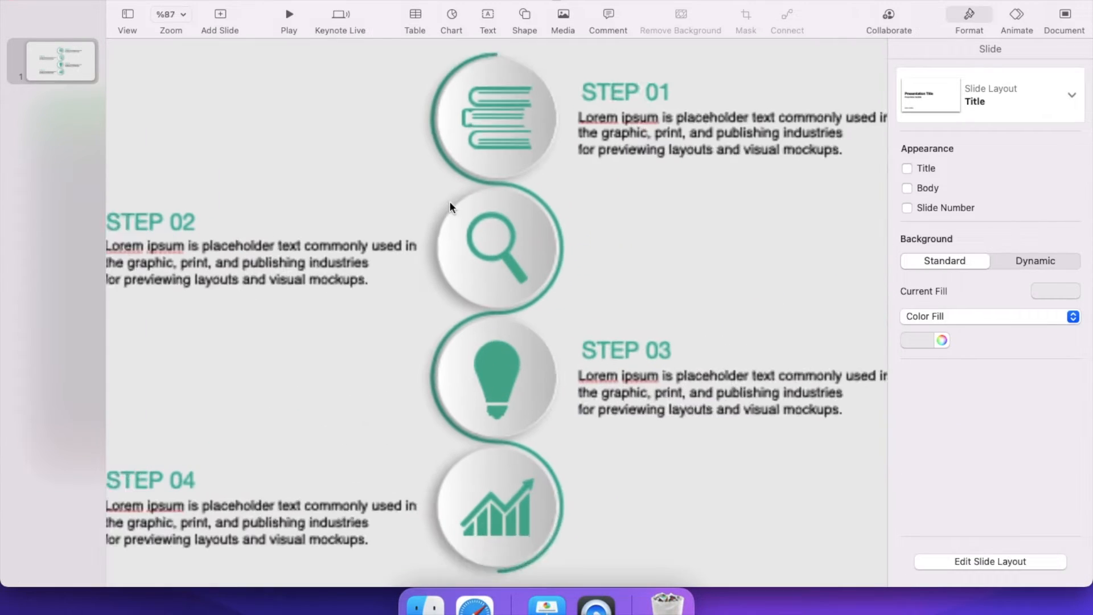
left_click(424, 89)
left_click(1017, 16)
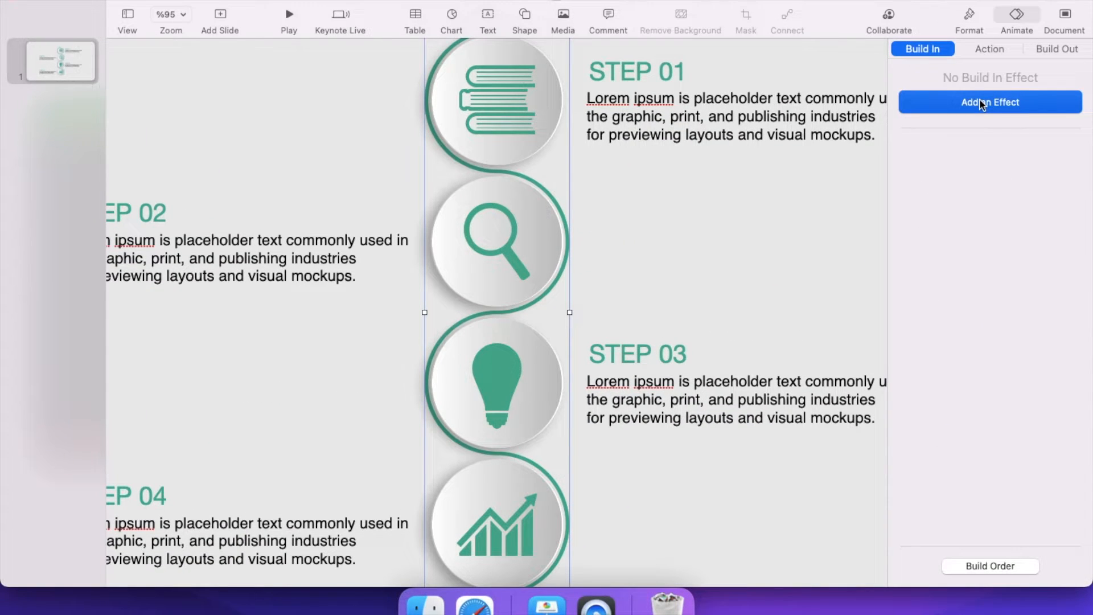
scroll(798, 201, "down", 3)
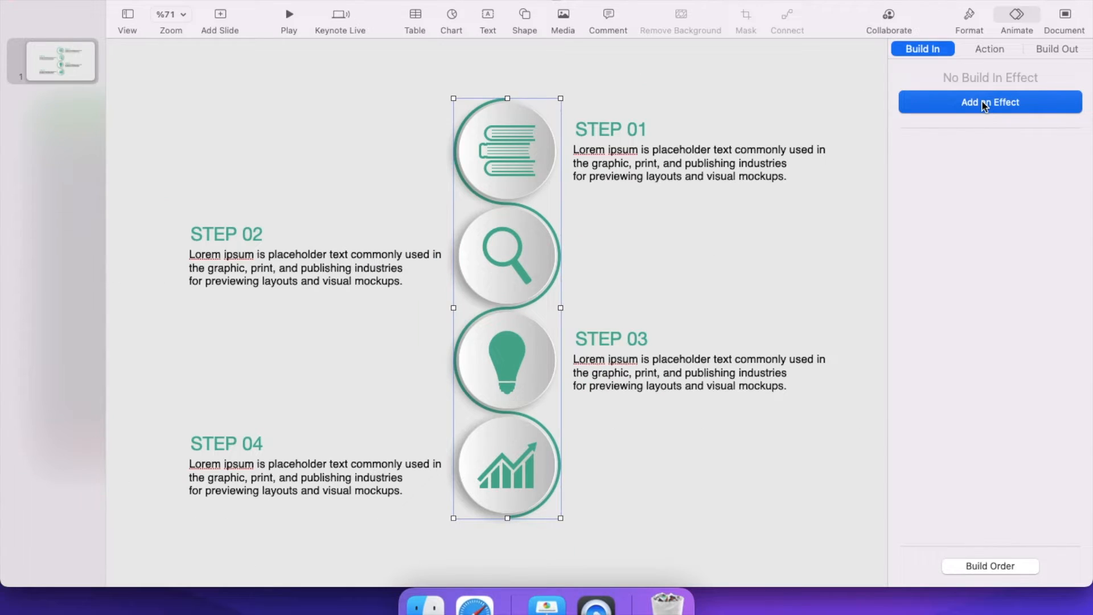
left_click(985, 104)
left_click(934, 176)
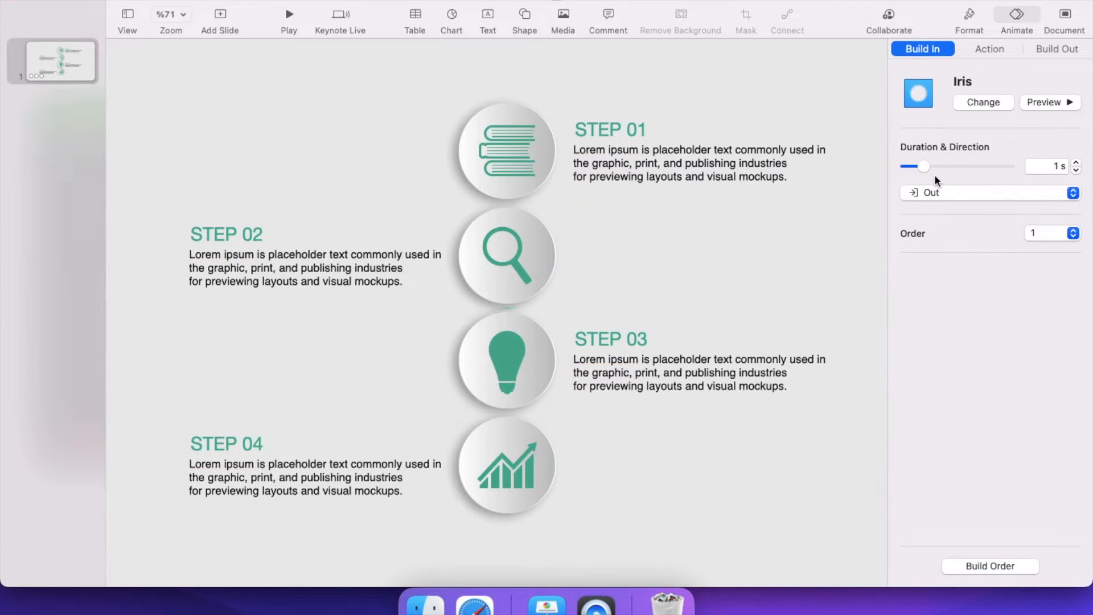
left_click(935, 190)
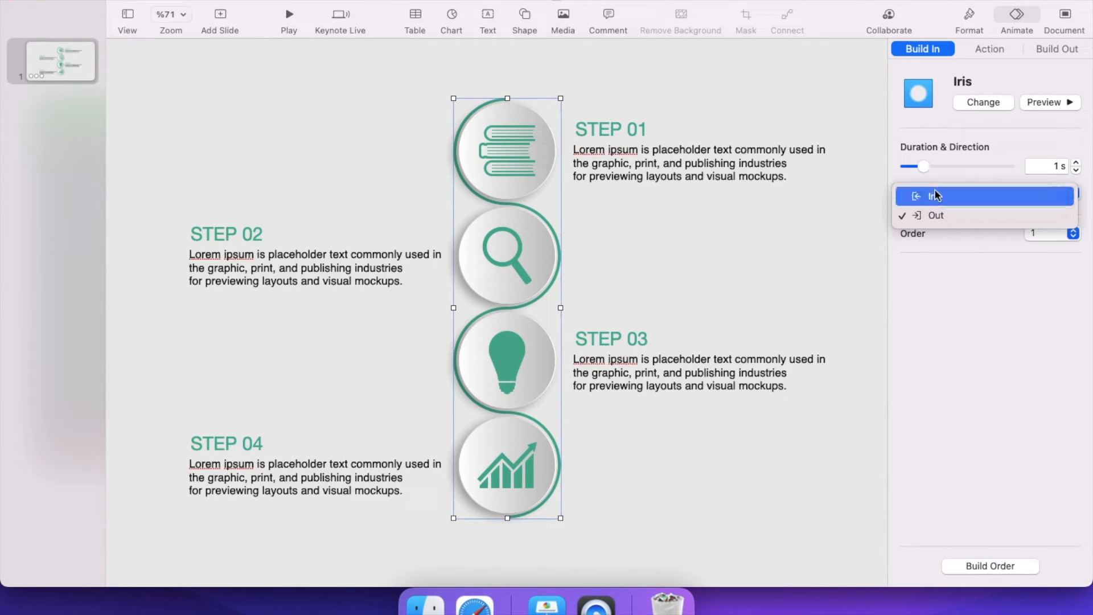
left_click(934, 193)
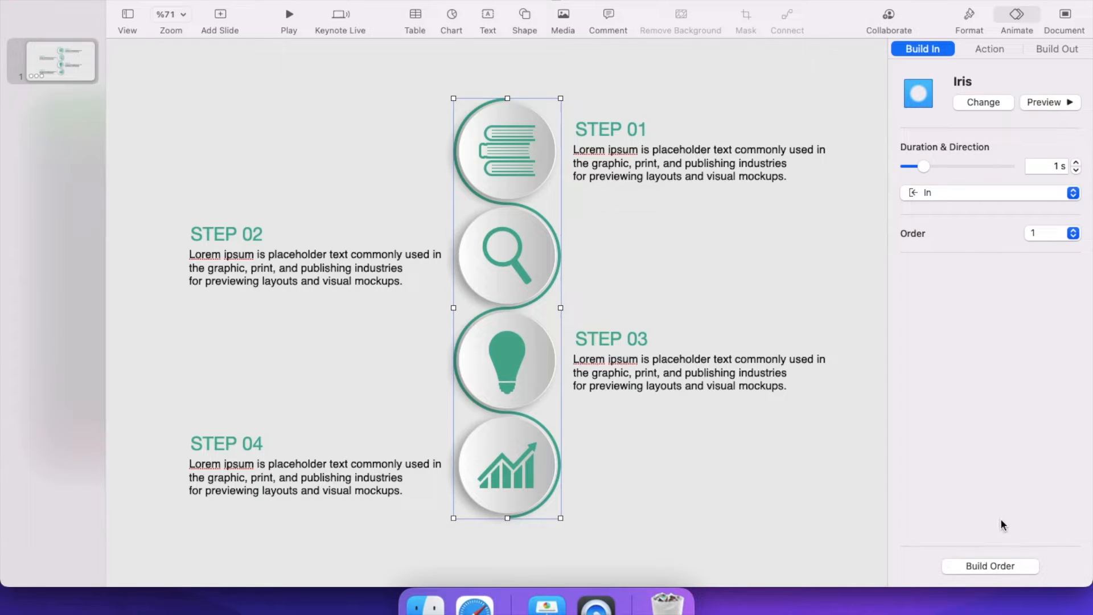
Set the wavy line's Iris build to start After Transition and preview it.
left_click(990, 566)
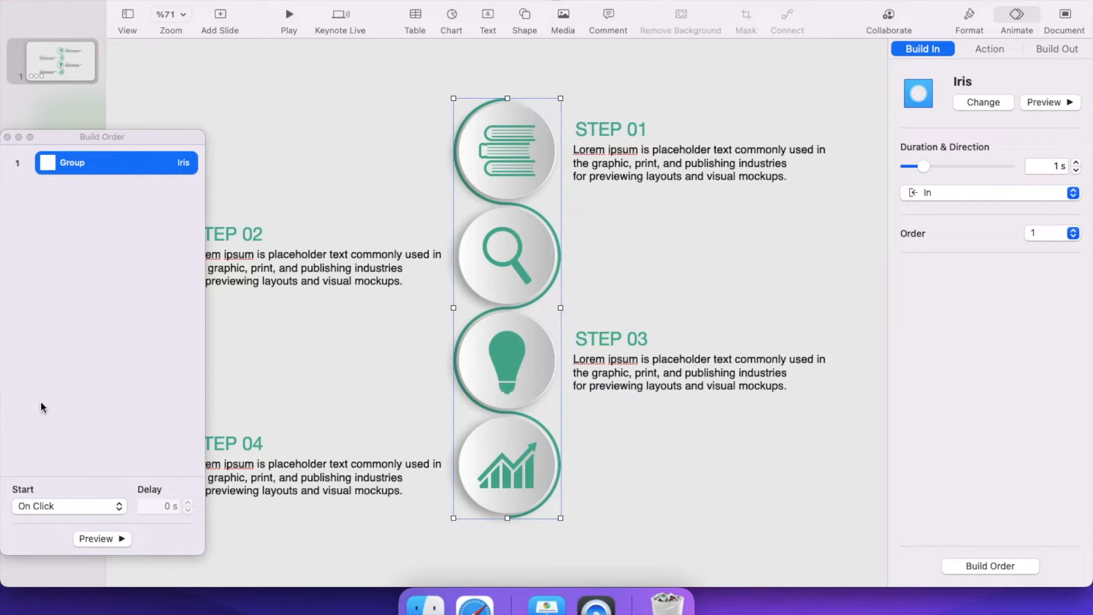
left_click(53, 506)
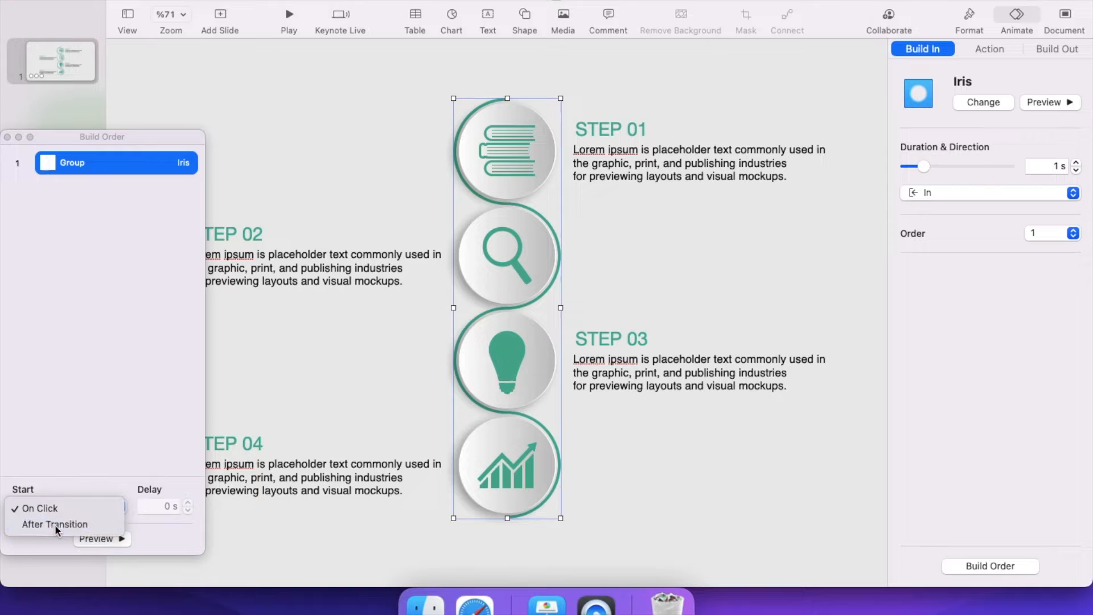
left_click(55, 524)
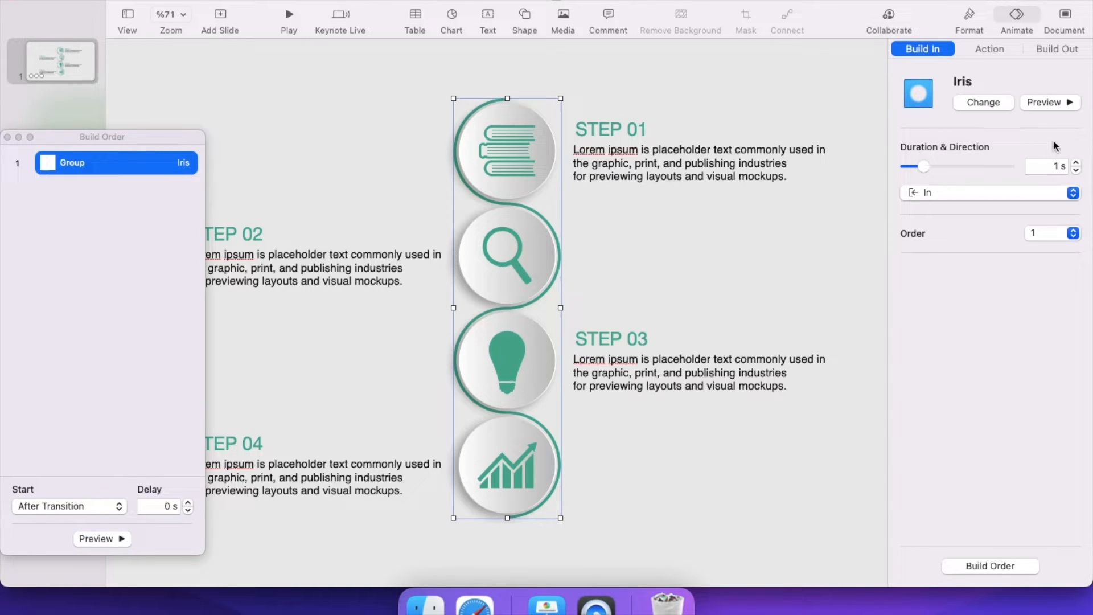
left_click(1047, 103)
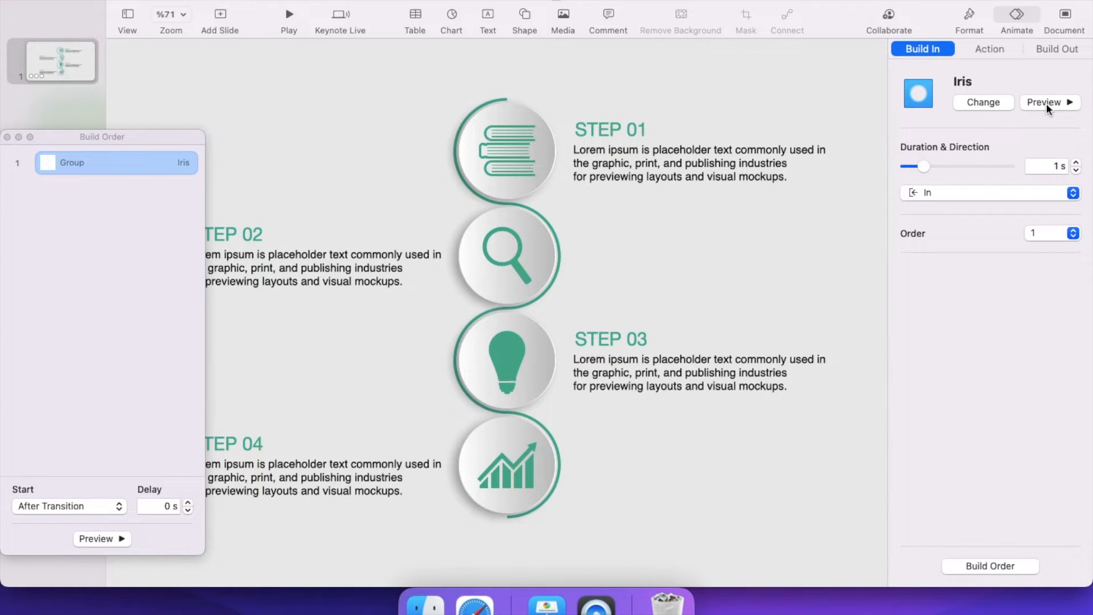
Group the books icon with the first circle.
scroll(551, 163, "up", 5)
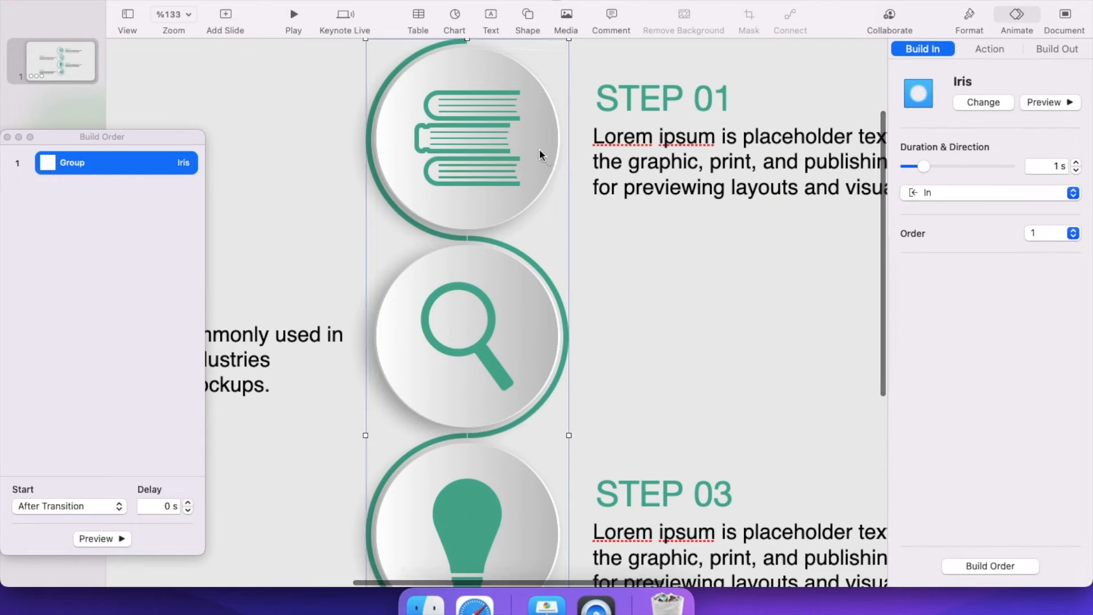
left_click(539, 149)
right_click(493, 152)
left_click(513, 163)
scroll(511, 238, "up", 1)
Group the magnifier icon with the second circle.
left_click(514, 323)
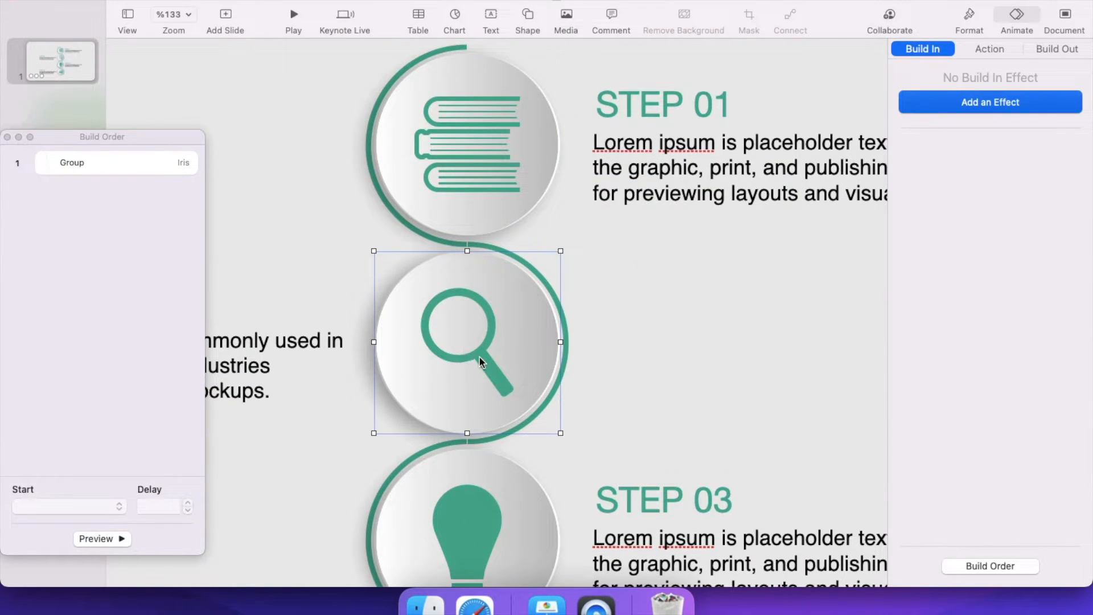
left_click(479, 357, "shift")
right_click(479, 357)
left_click(523, 314)
scroll(565, 385, "down", 5)
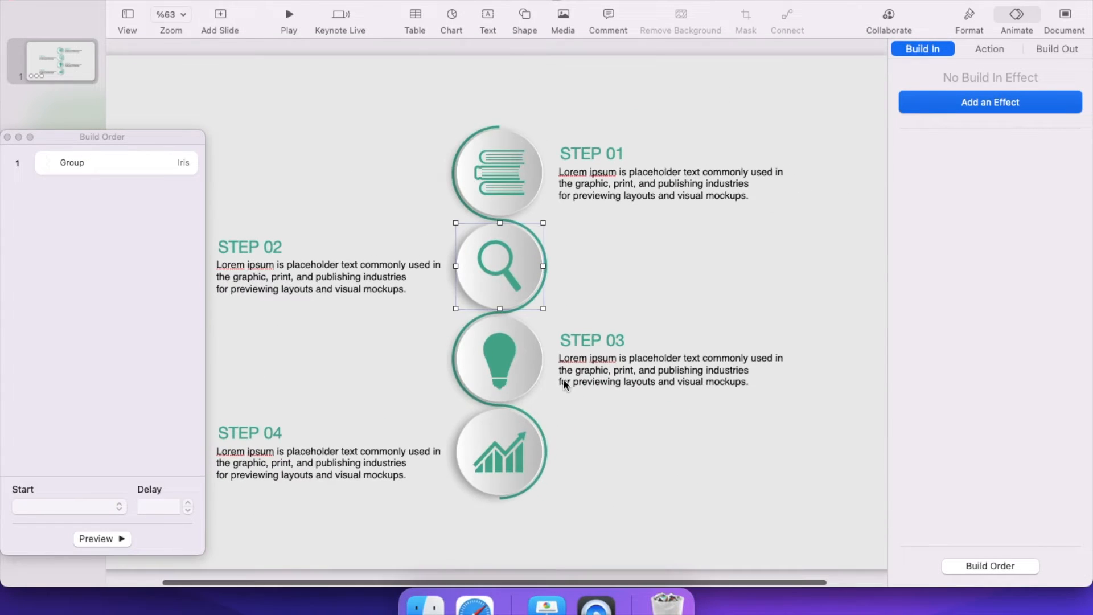
Group the lightbulb icon with the third circle and the chart icon with the fourth circle.
left_click(520, 361)
right_click(512, 353)
left_click(549, 311)
left_click(530, 451)
right_click(529, 452)
left_click(571, 316)
Add a Cube build-in effect running Right to Left to the books circle and preview it.
left_click(514, 181)
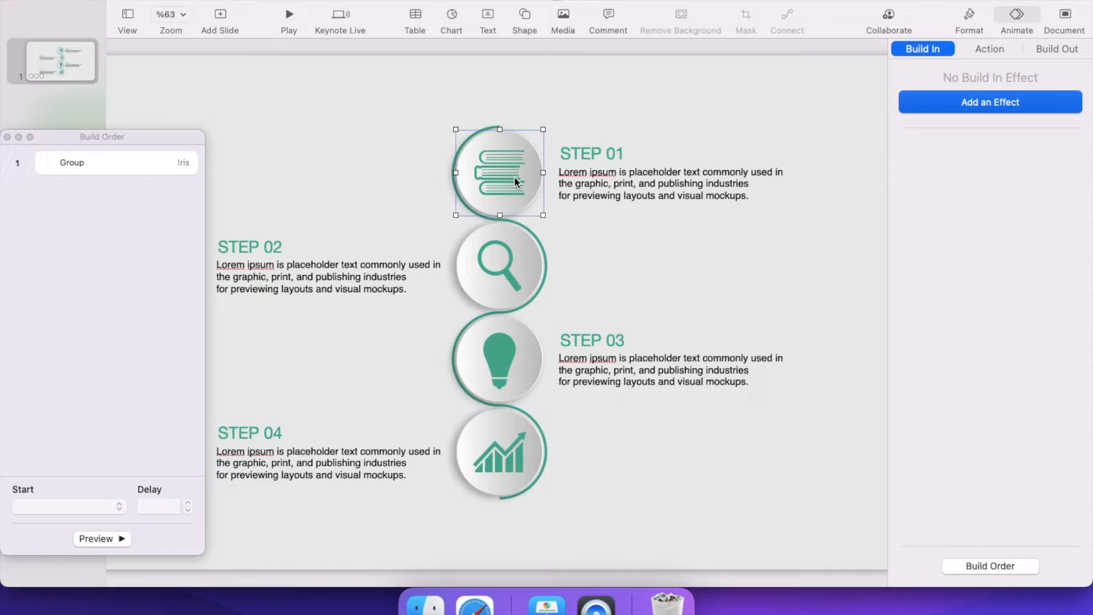
left_click(1002, 103)
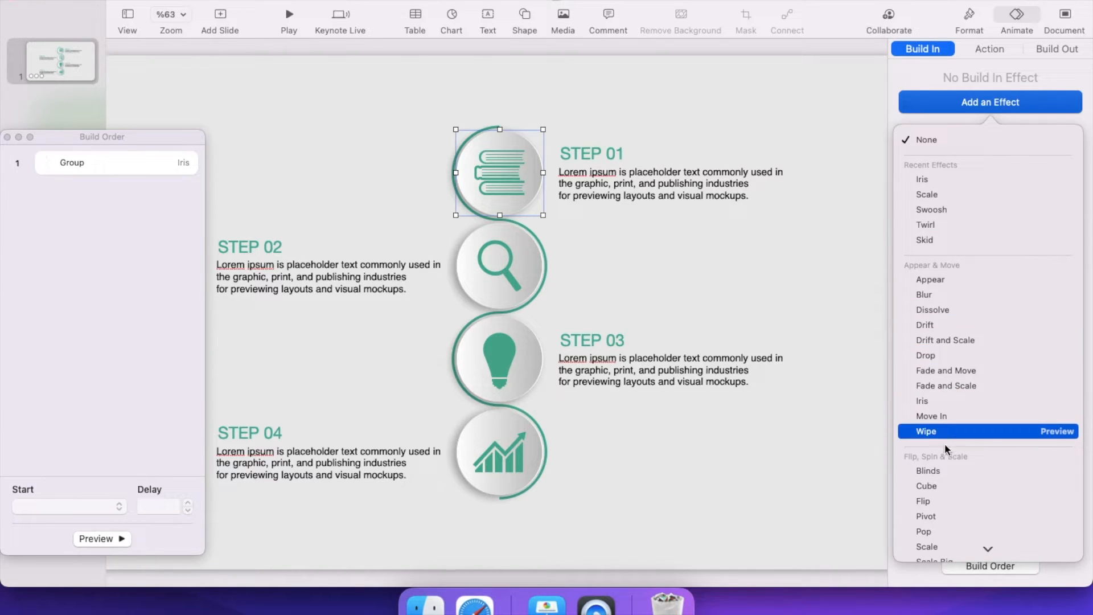
left_click(937, 486)
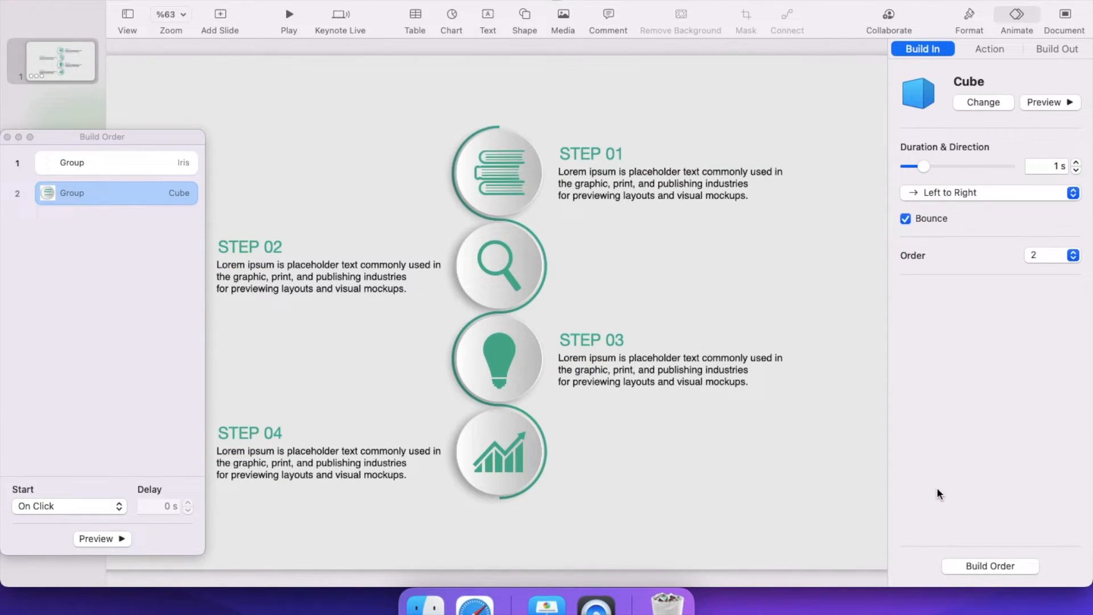
left_click(957, 190)
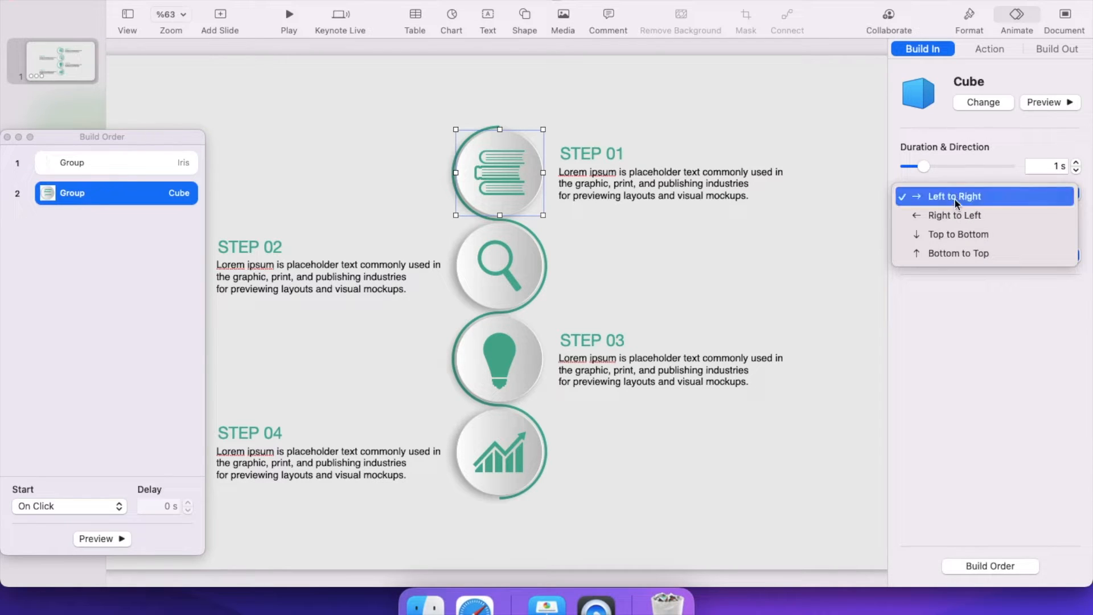
left_click(952, 209)
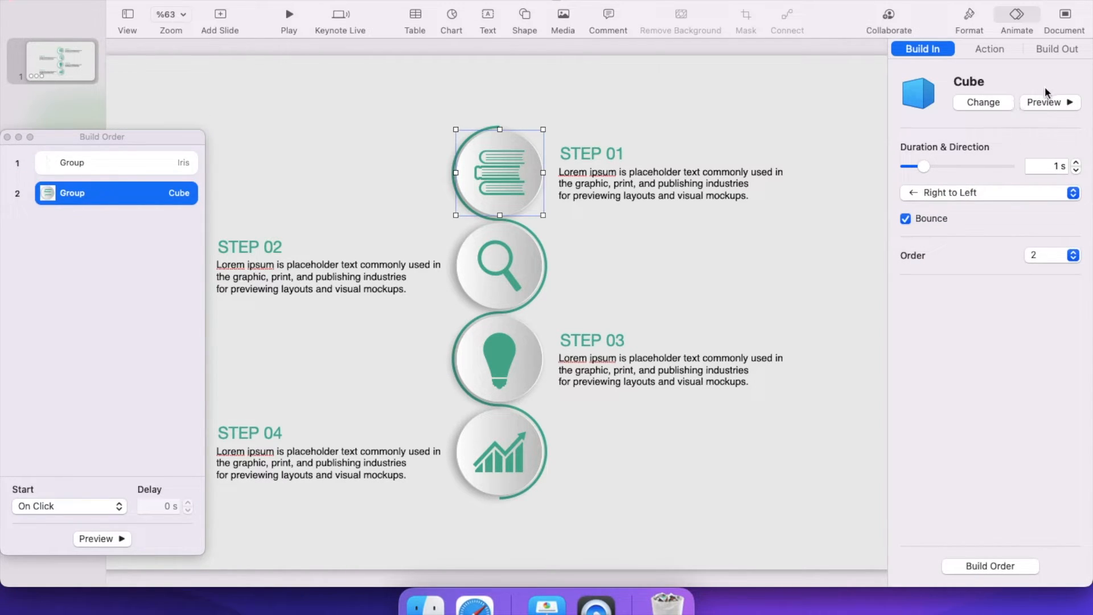
left_click(1045, 105)
Set the books circle's Cube build to start With Build 1 after a 0.30 s delay.
scroll(466, 312, "up", 5)
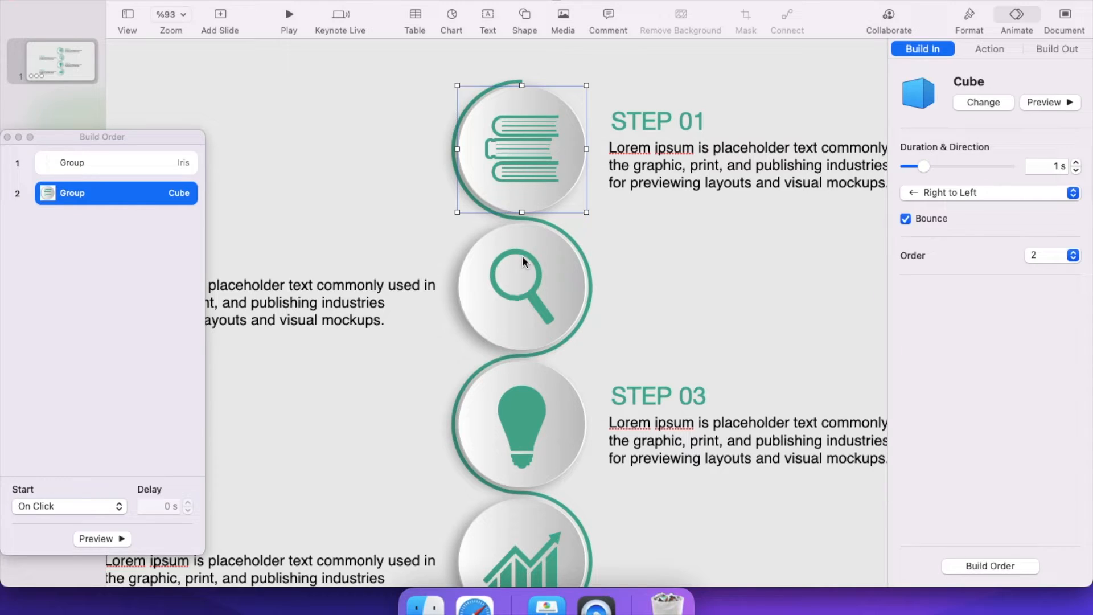
left_click(539, 306)
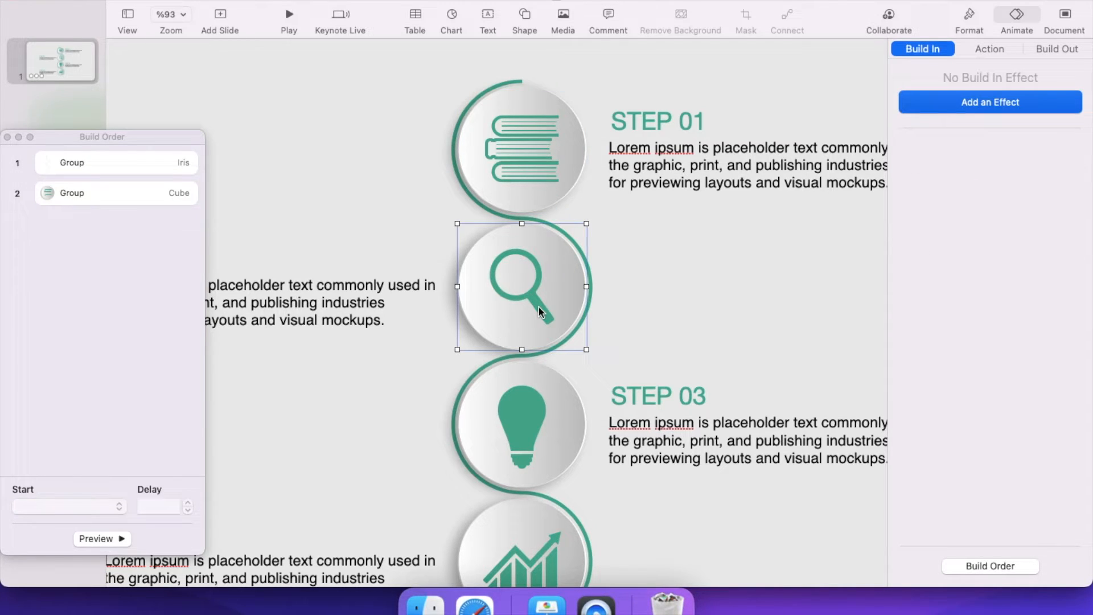
left_click(101, 197)
left_click(92, 506)
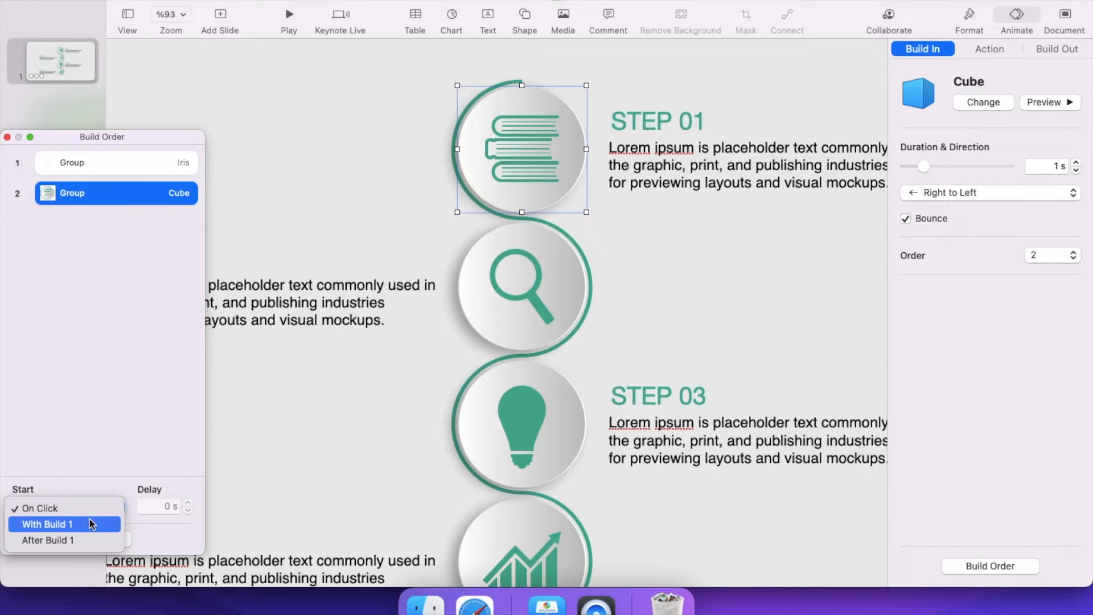
left_click(89, 518)
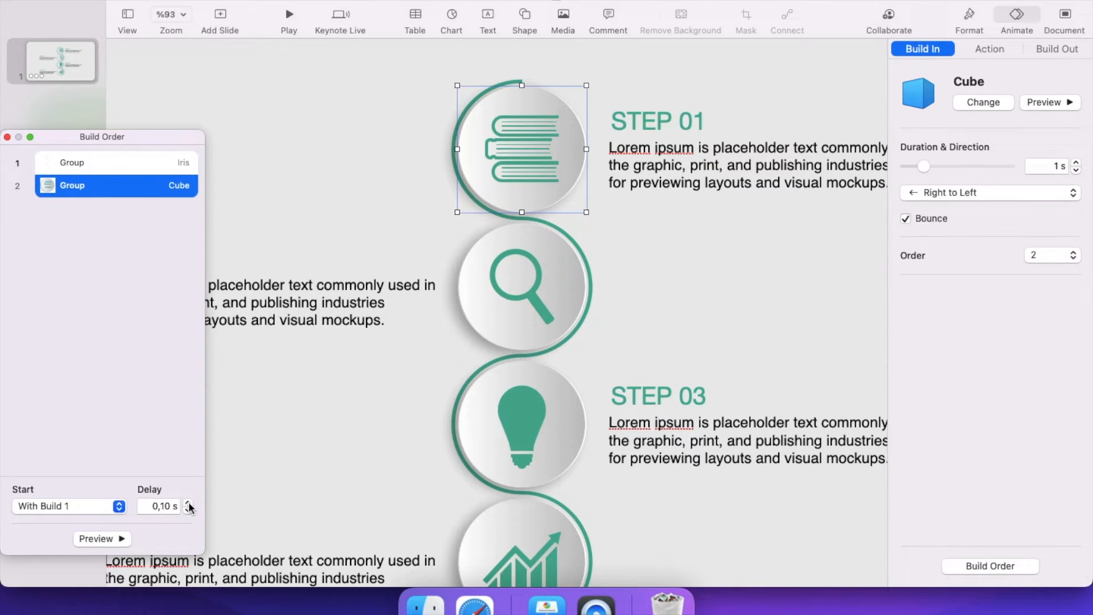
Add a Cube build-in effect running Left to Right to the magnifier circle.
left_click(513, 285)
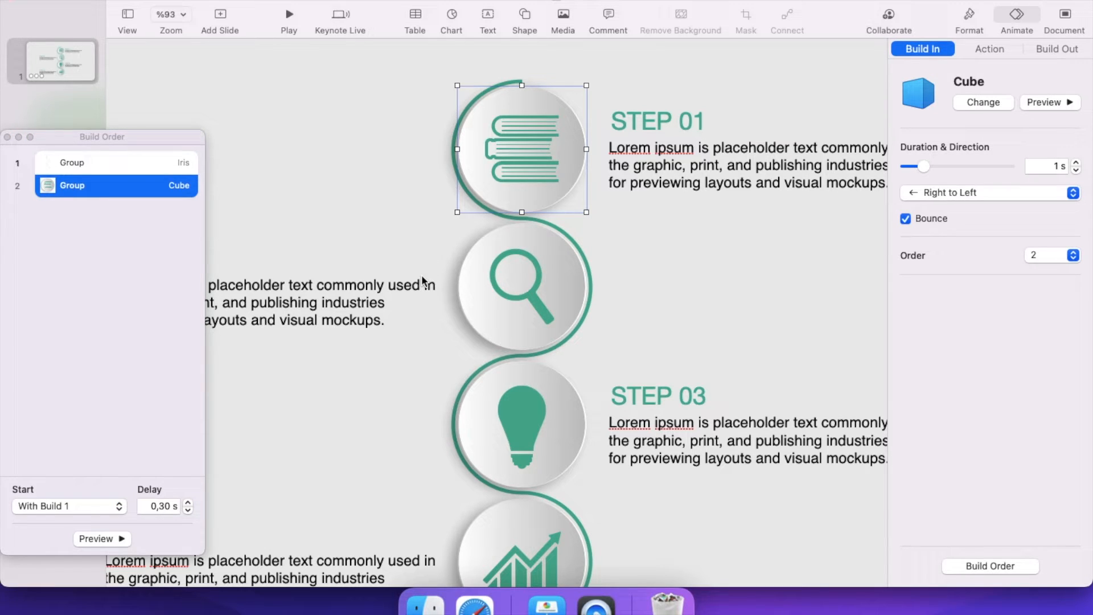
left_click(479, 302)
left_click(503, 265)
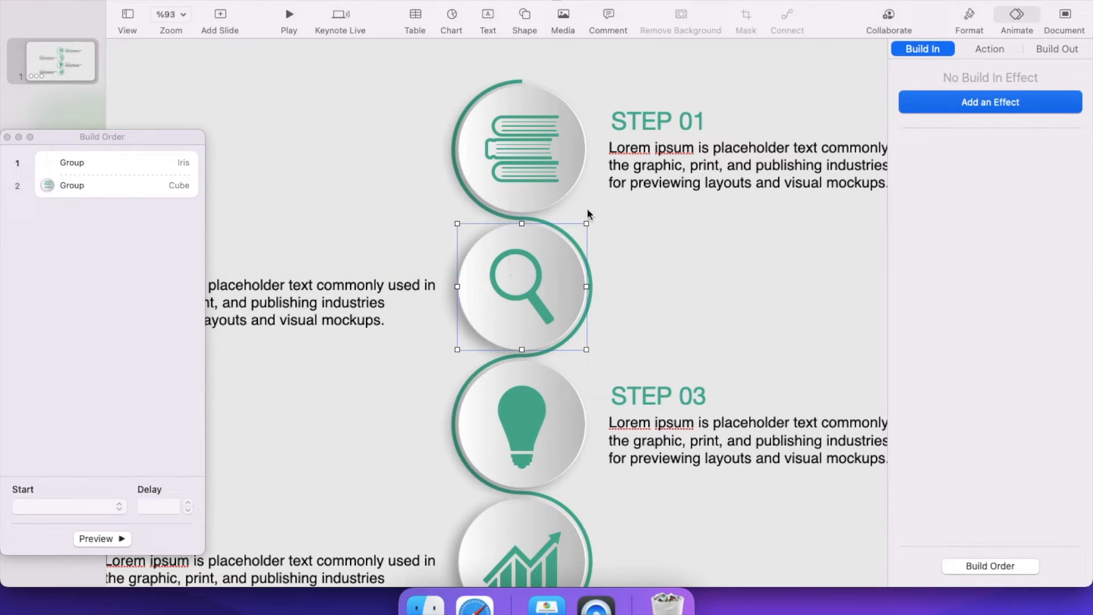
left_click(949, 112)
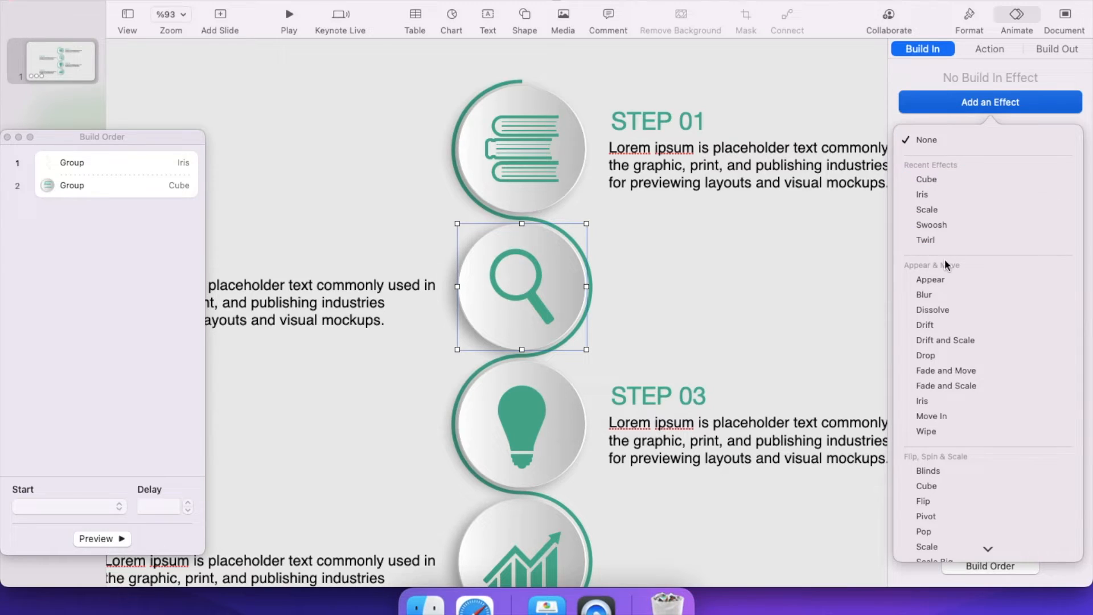
left_click(947, 486)
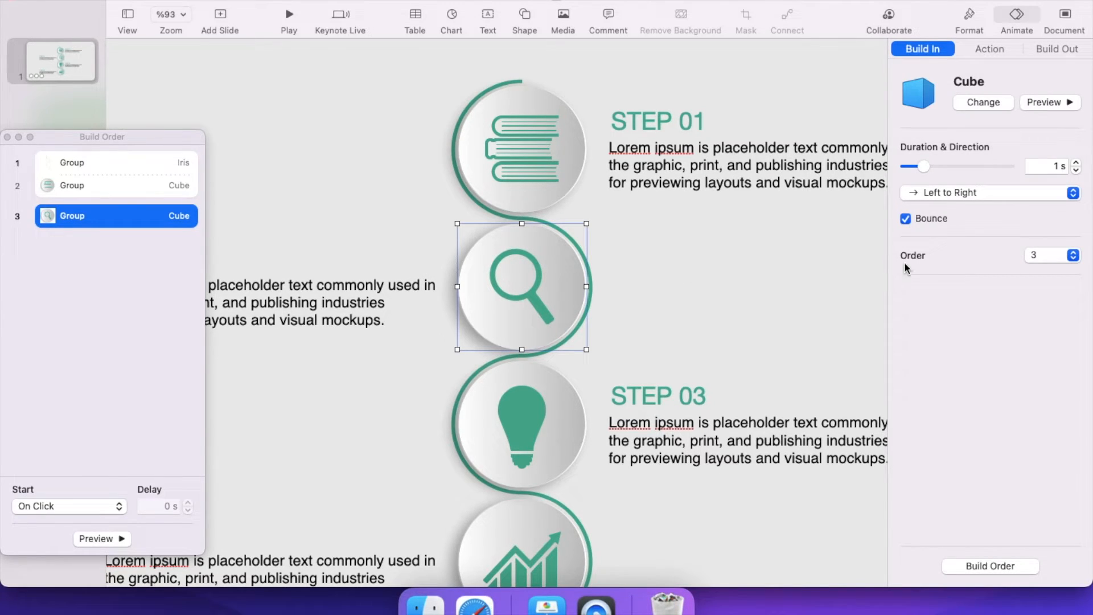
Set the magnifier circle's build to start With Build 1 after a 0.30 s delay and preview the sequence.
left_click(115, 508)
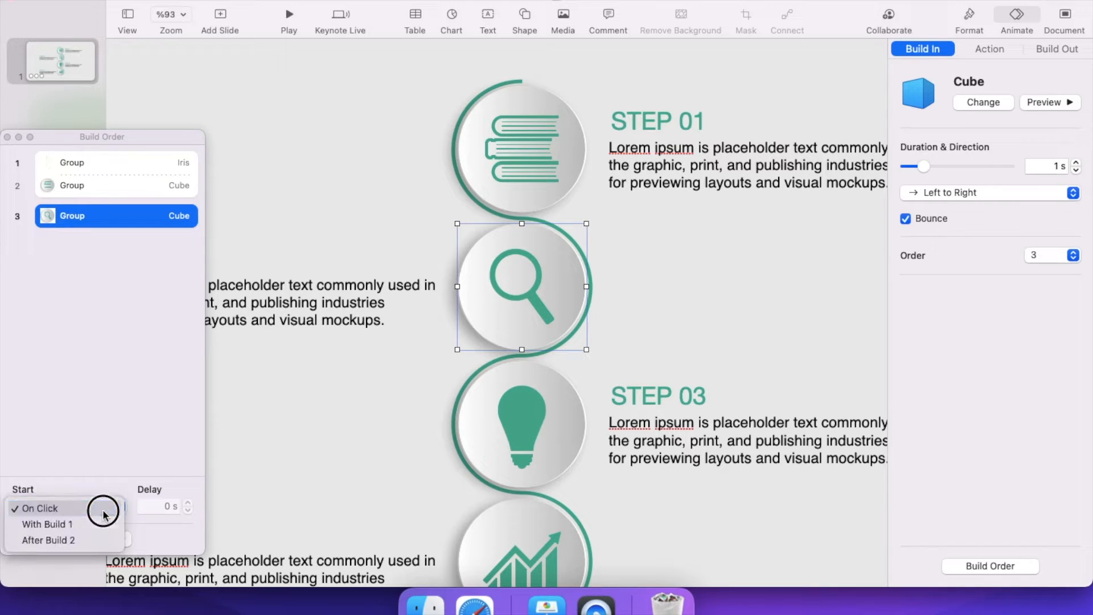
left_click(94, 522)
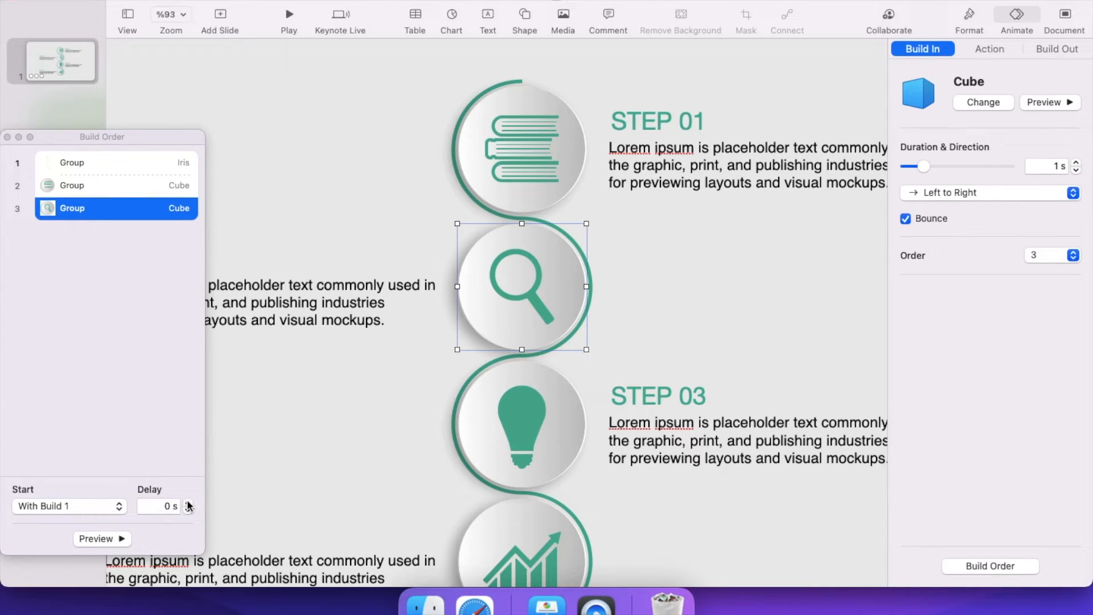
left_click(188, 504)
left_click(189, 504)
left_click(103, 539)
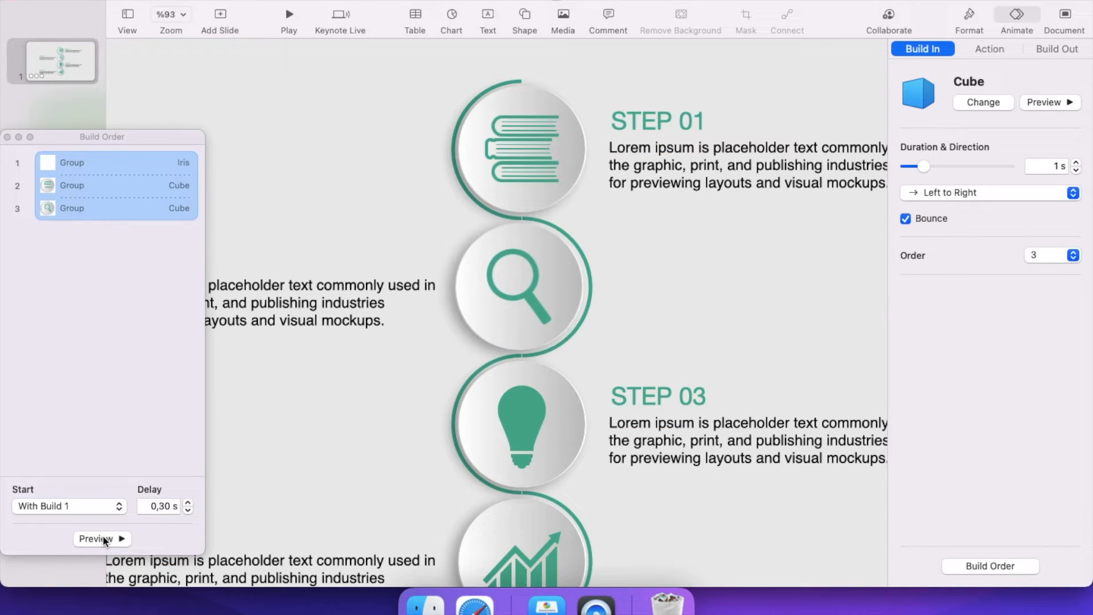
Add a Cube build-in effect running Right to Left to the lightbulb circle.
left_click(558, 419)
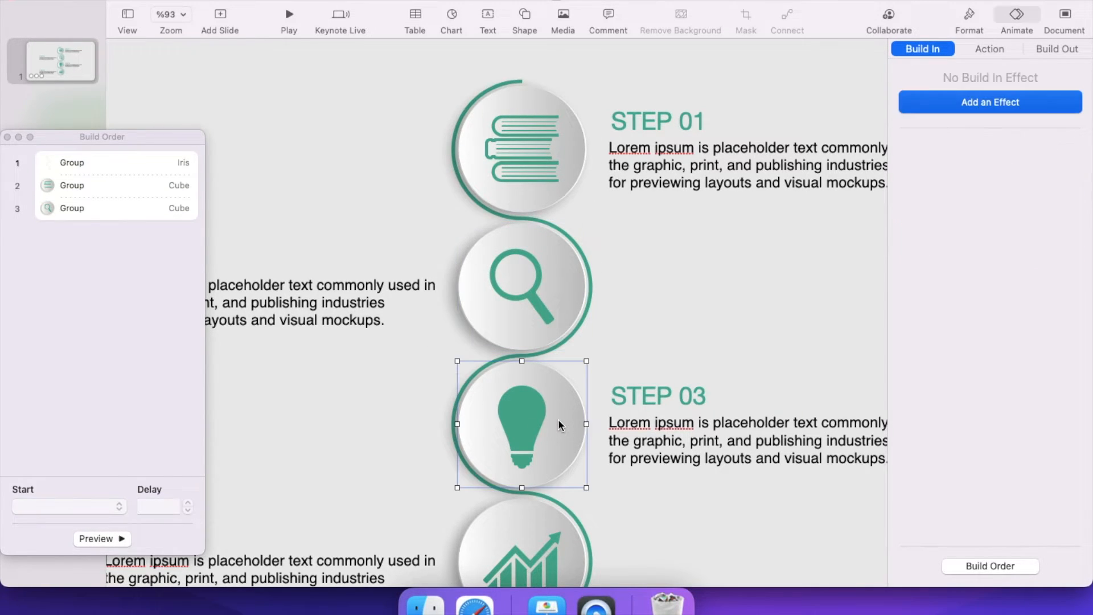
left_click(1019, 105)
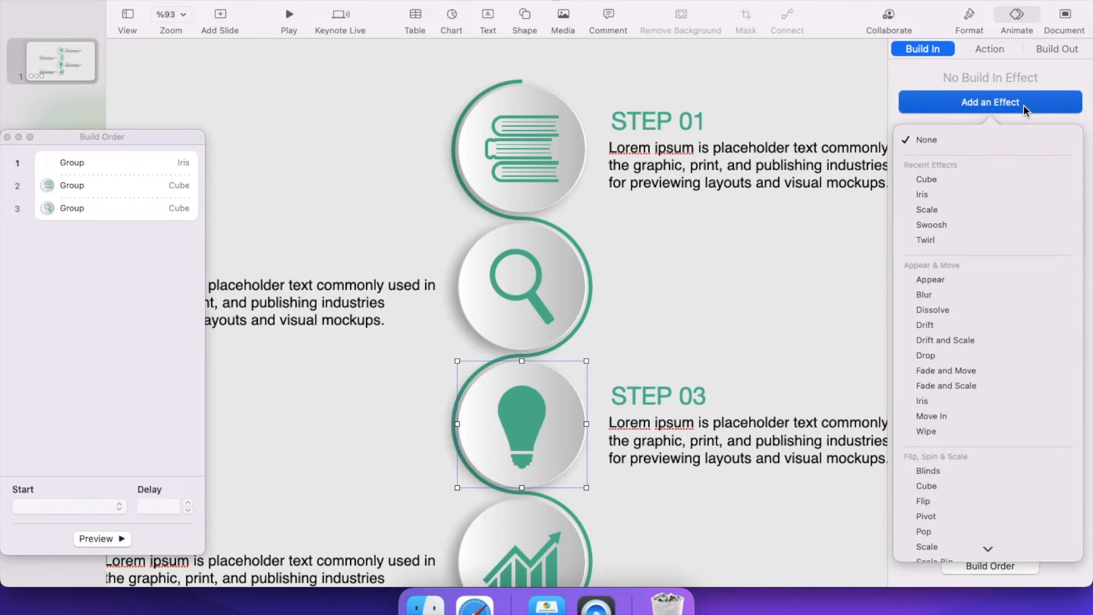
left_click(966, 177)
left_click(961, 192)
left_click(956, 215)
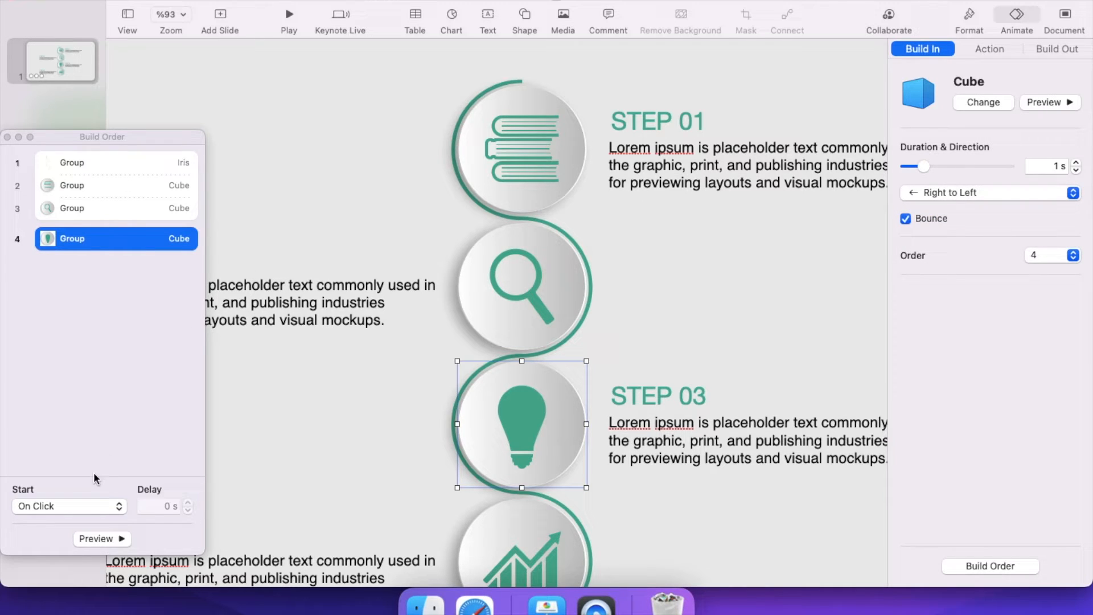
Set the lightbulb circle's build to start With Build 1, preview the sequence and select the books circle's build.
left_click(87, 505)
left_click(73, 520)
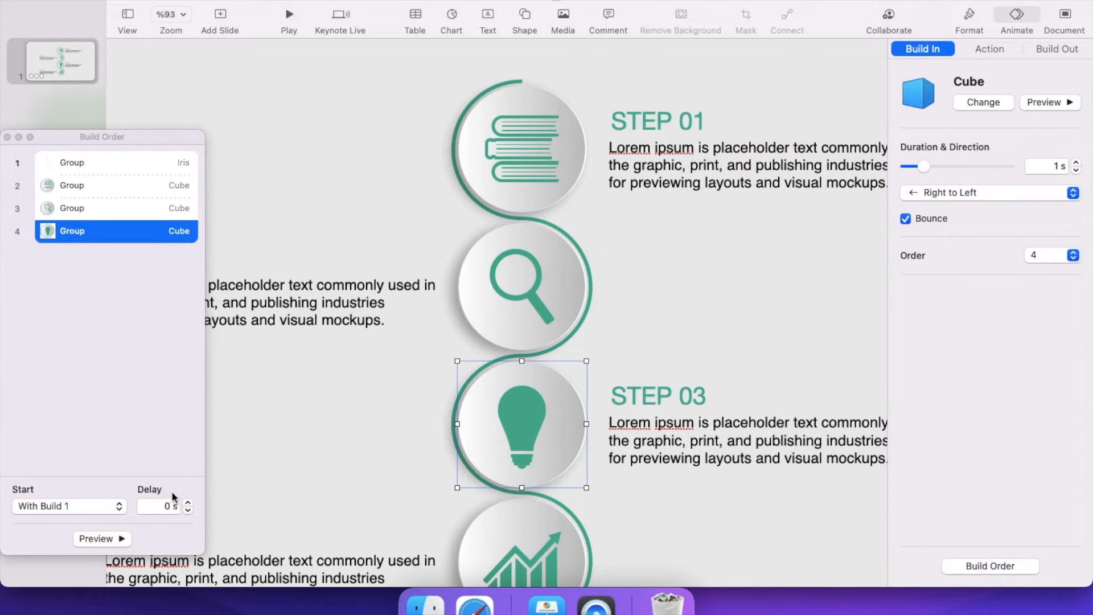
left_click(102, 539)
left_click(115, 183)
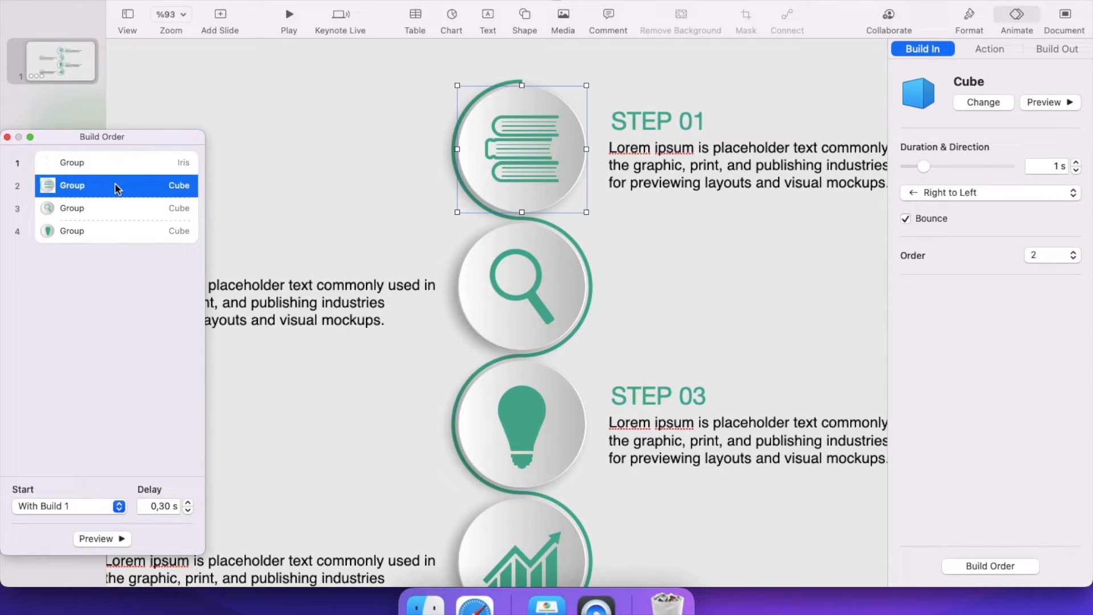